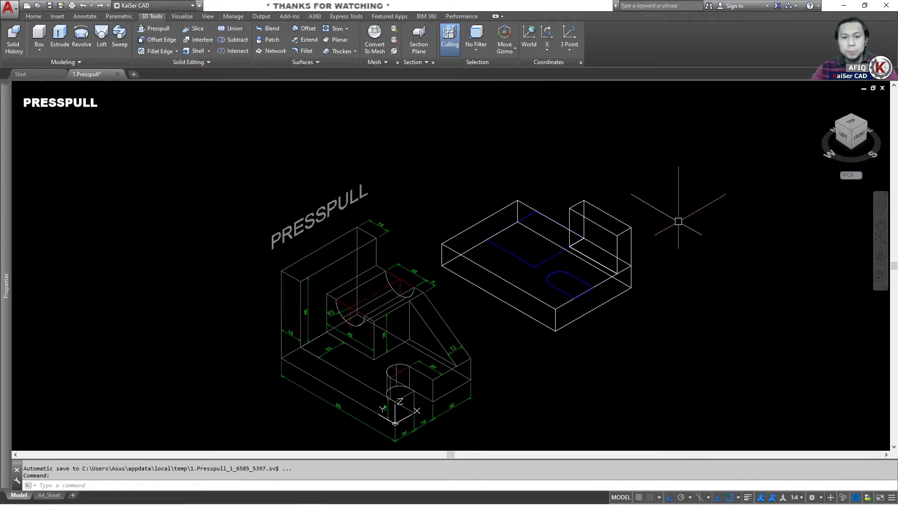
middle_click_drag(662, 250, 638, 229)
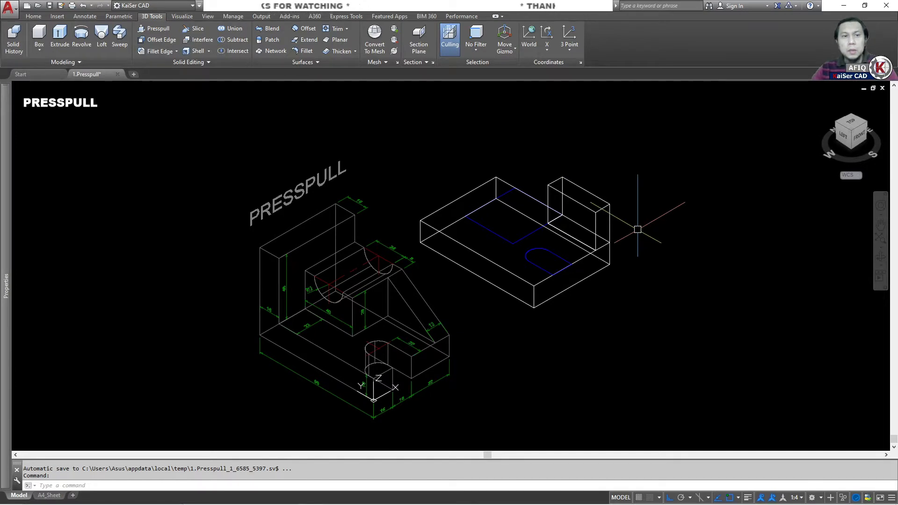
scroll(636, 228, "up", 2)
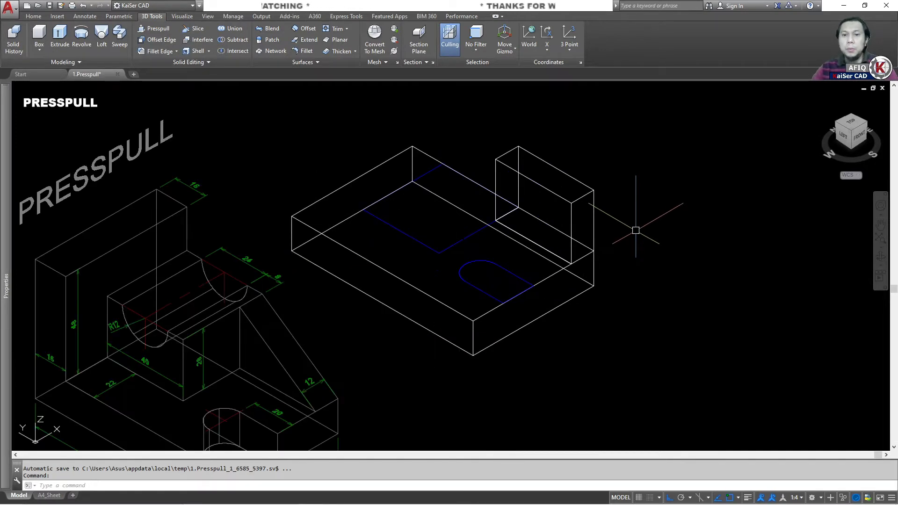
scroll(634, 227, "up", 3)
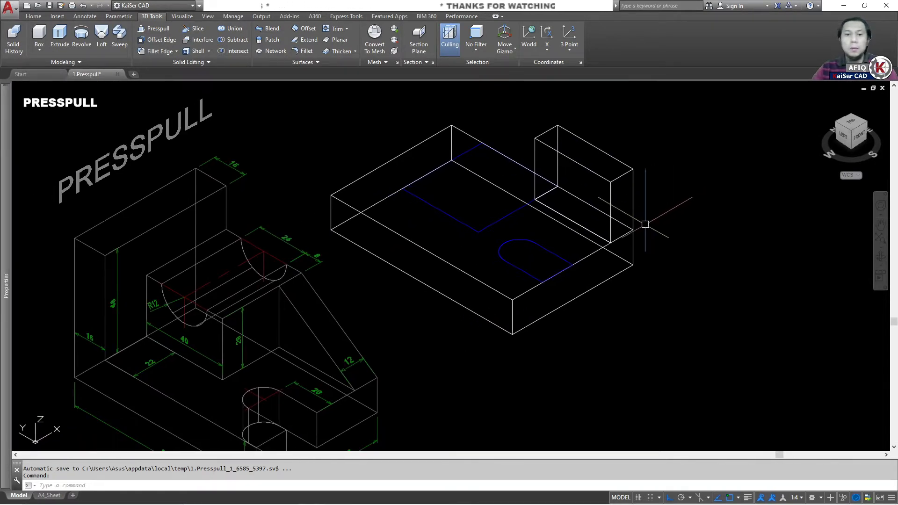
middle_click_drag(367, 293, 422, 231)
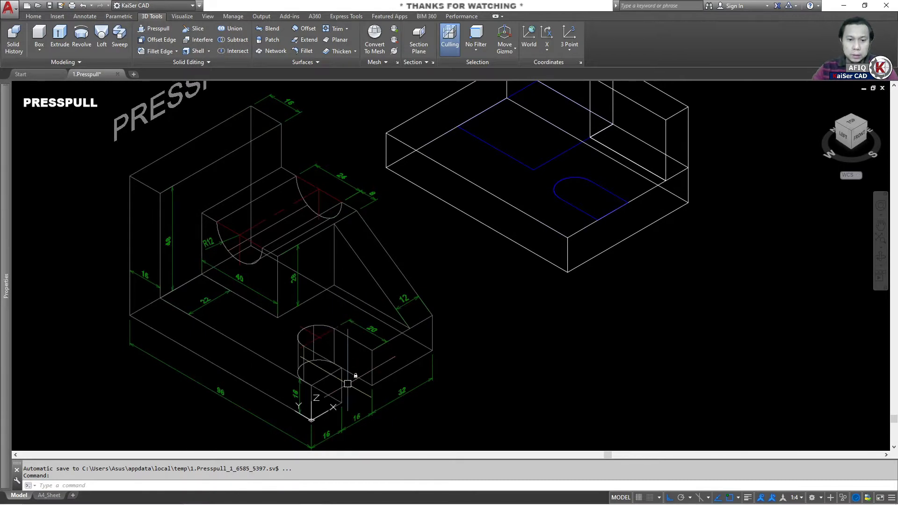
middle_click_drag(511, 286, 493, 313)
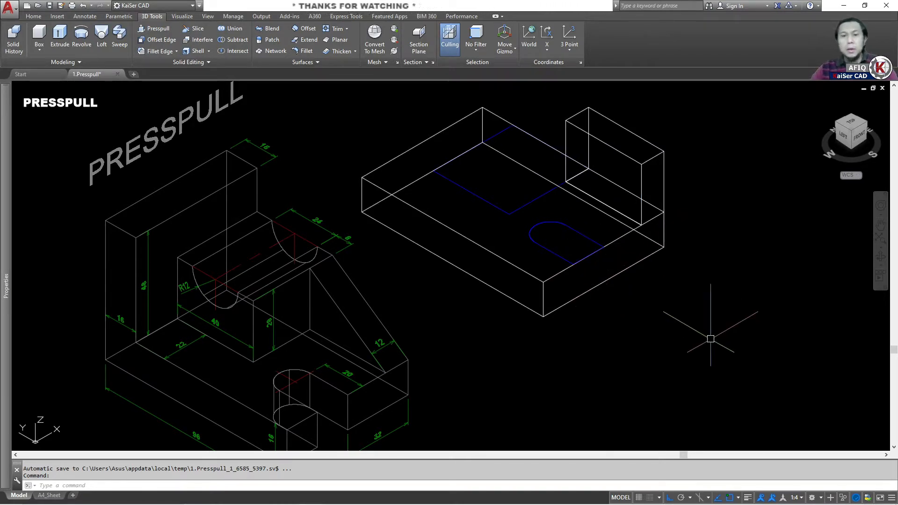
left_click(158, 30)
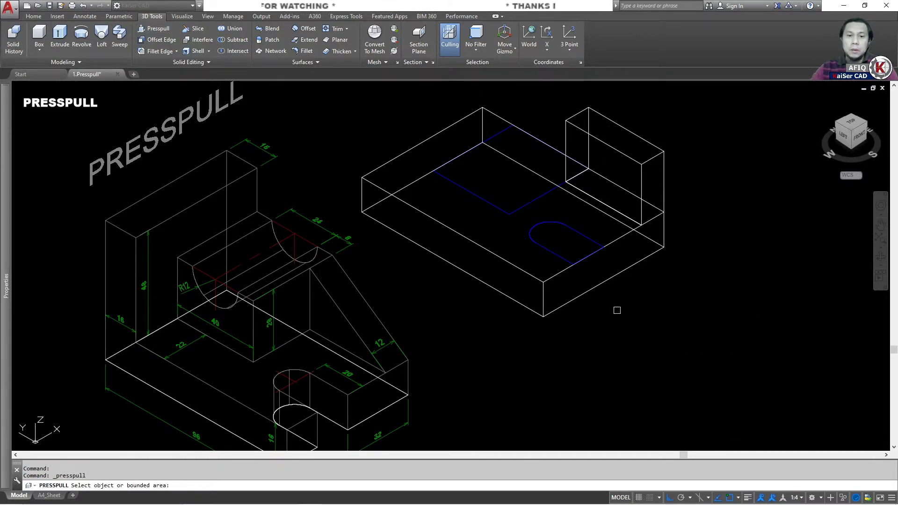
middle_click_drag(614, 314, 634, 249)
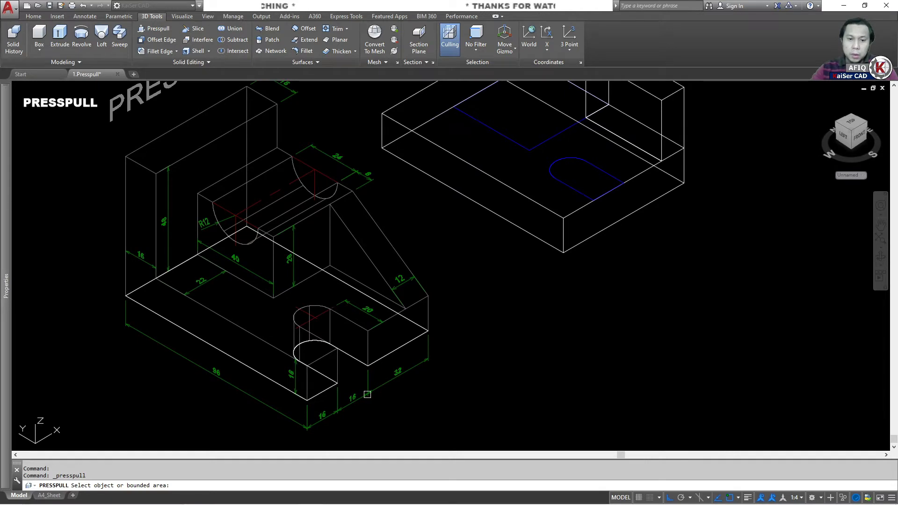
key("Escape")
- Inspect the dimensioned reference part in the Realistic visual style from several angles, then restore the 2D Wireframe display
left_click(75, 87)
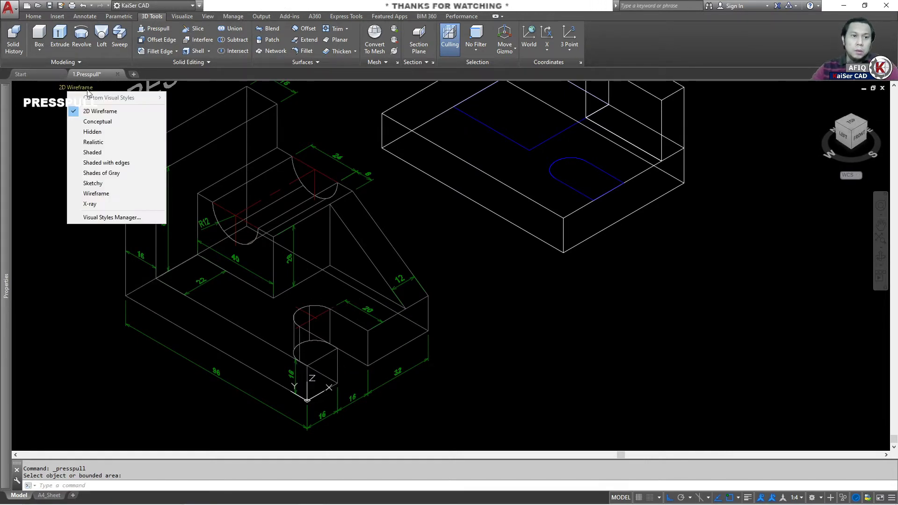
left_click(93, 142)
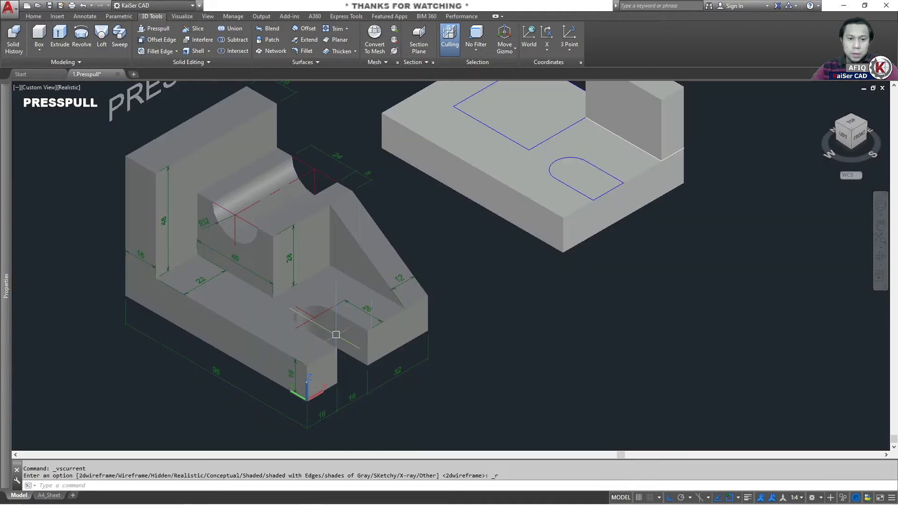
middle_click_drag(355, 316, 312, 343, "shift")
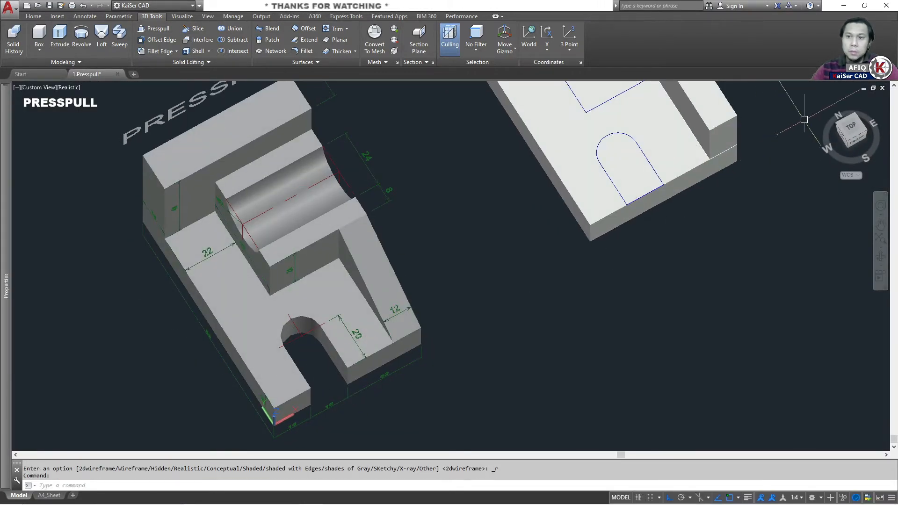
left_click(822, 99)
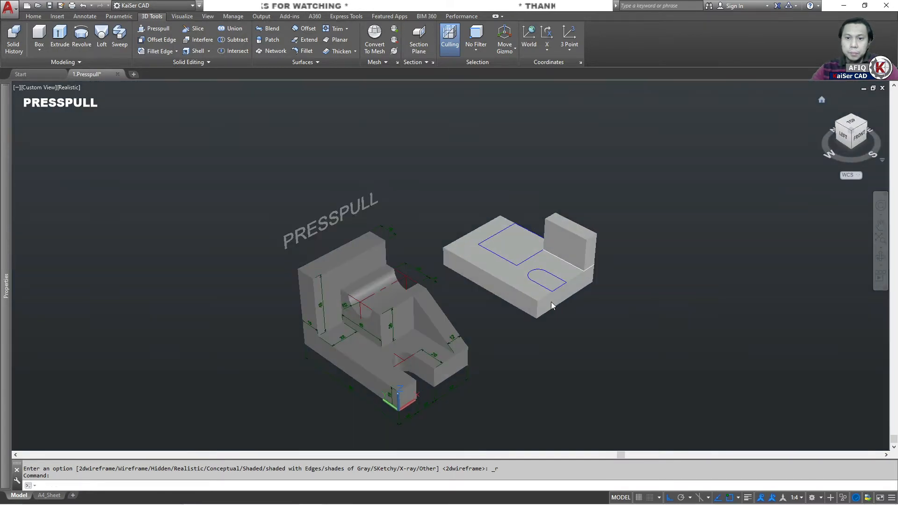
scroll(554, 280, "up", 2)
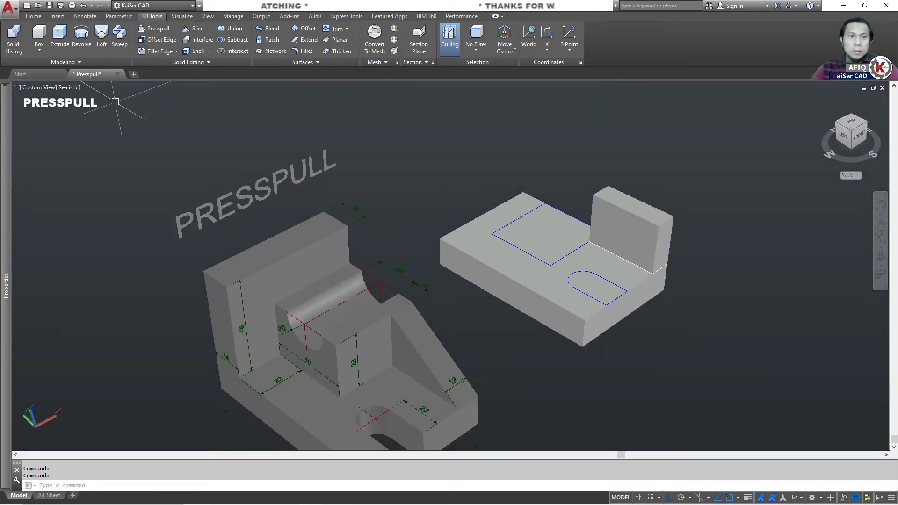
left_click(69, 88)
left_click(106, 111)
- Presspull the area inside the round-ended slot profile down through the base plate to cut the open slot
scroll(628, 295, "up", 5)
middle_click_drag(628, 296, 511, 253)
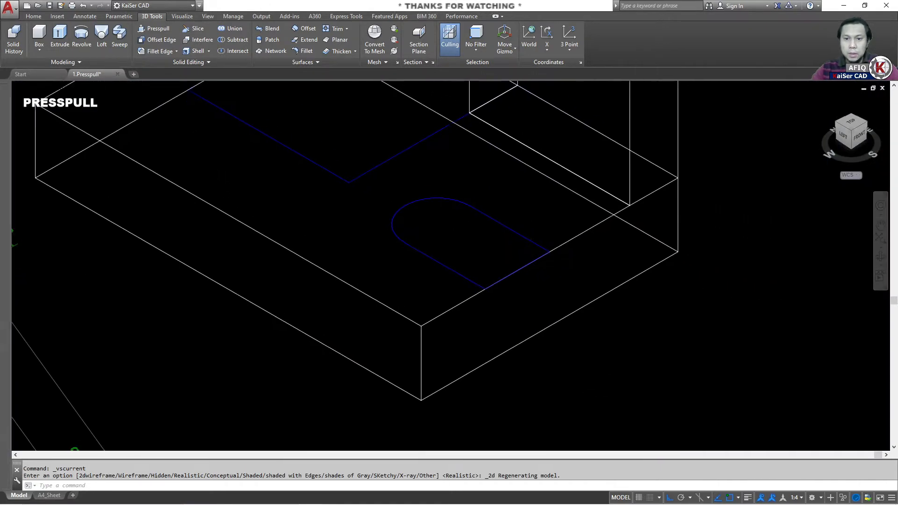
key("Escape")
key("Escape")
left_click(162, 30)
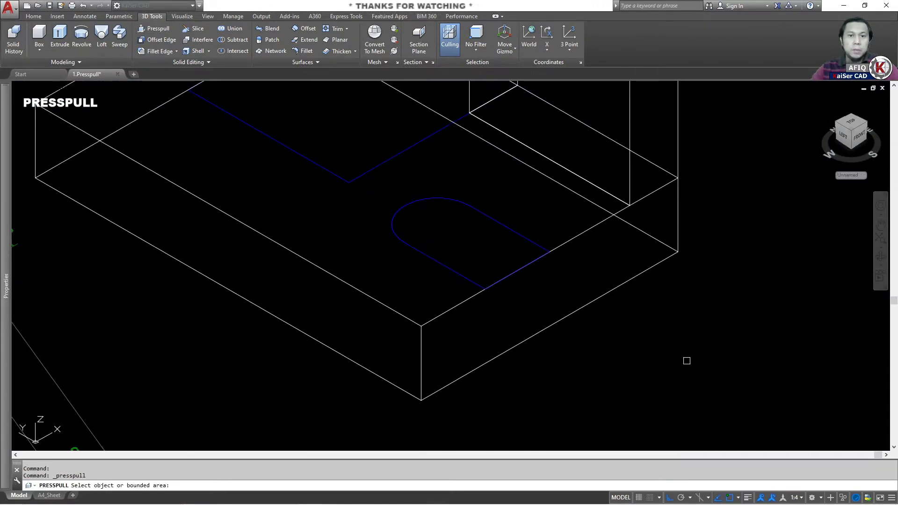
left_click(475, 233)
scroll(475, 280, "down", 3)
middle_click_drag(493, 292, 467, 179)
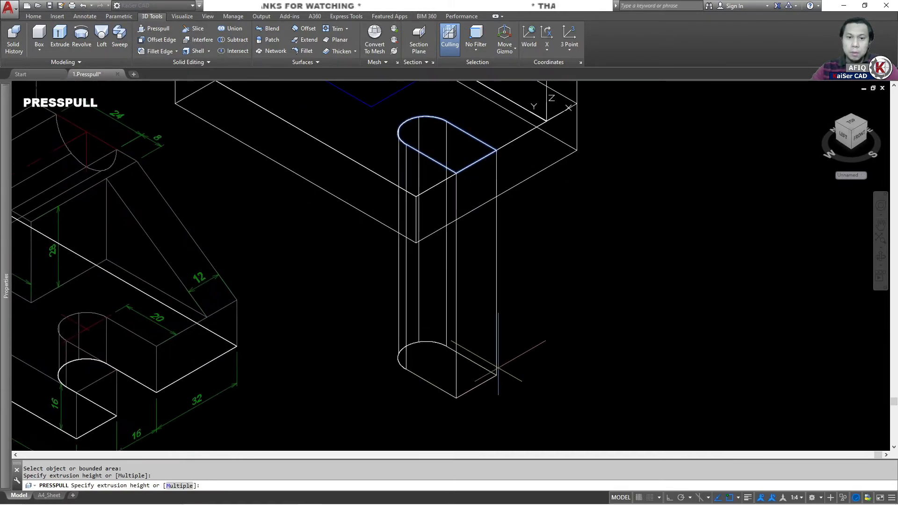
left_click(497, 371)
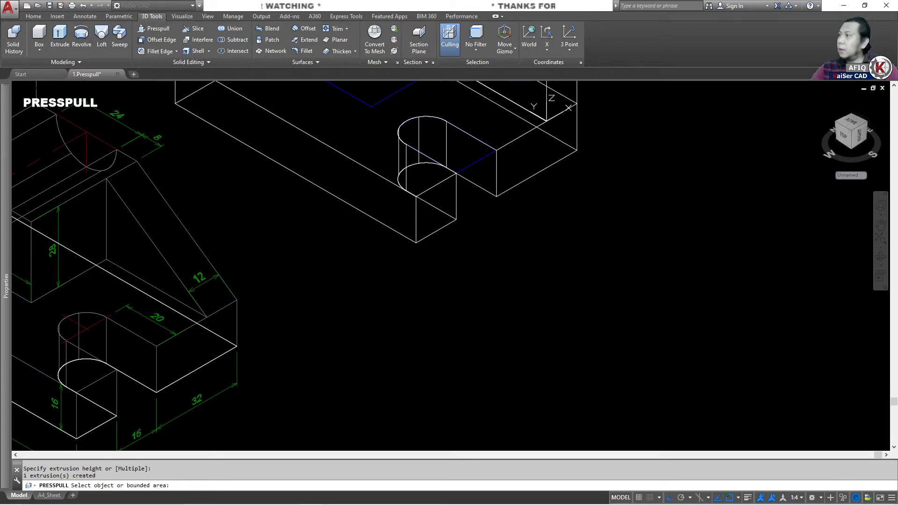
key("Return")
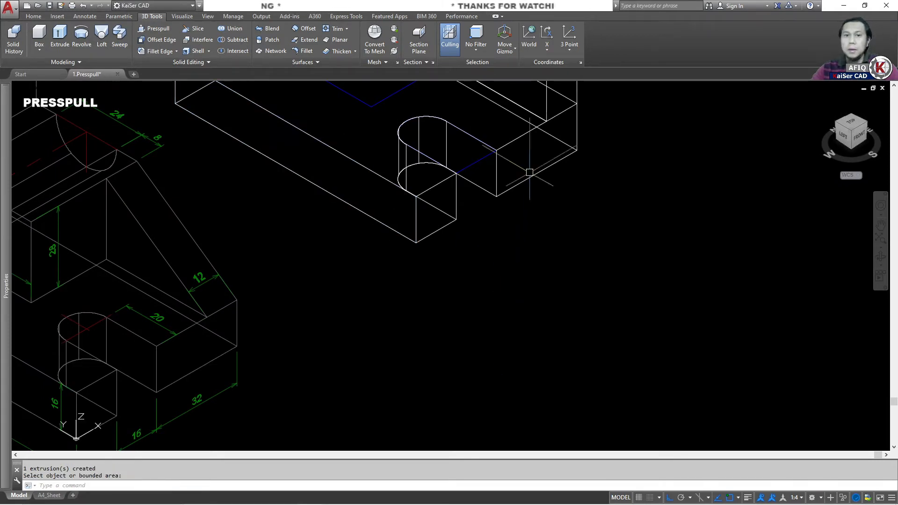
- Undo the slot cut in the base plate
scroll(412, 178, "up", 3)
key("ctrl+z")
key("Escape")
key("Escape")
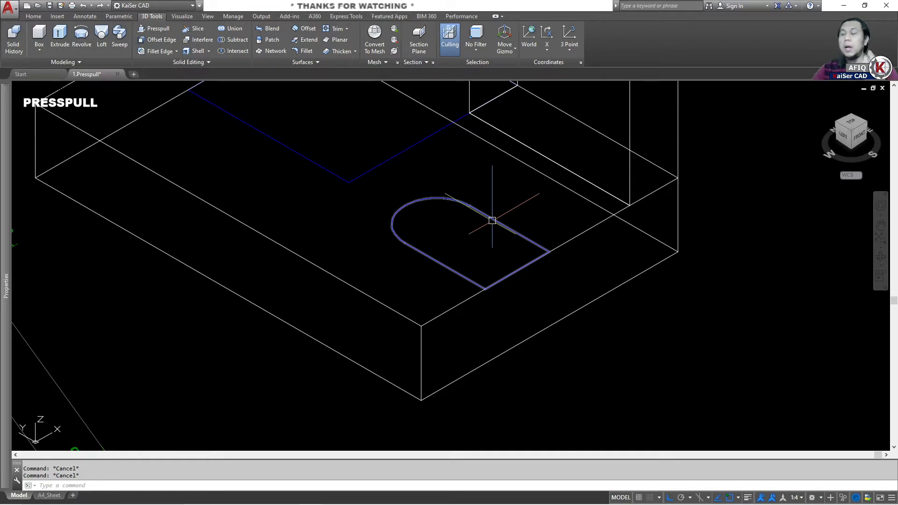
- Presspull the slot profile by its outline instead of its inside area, extending it down well below the base plate
scroll(631, 316, "down", 3)
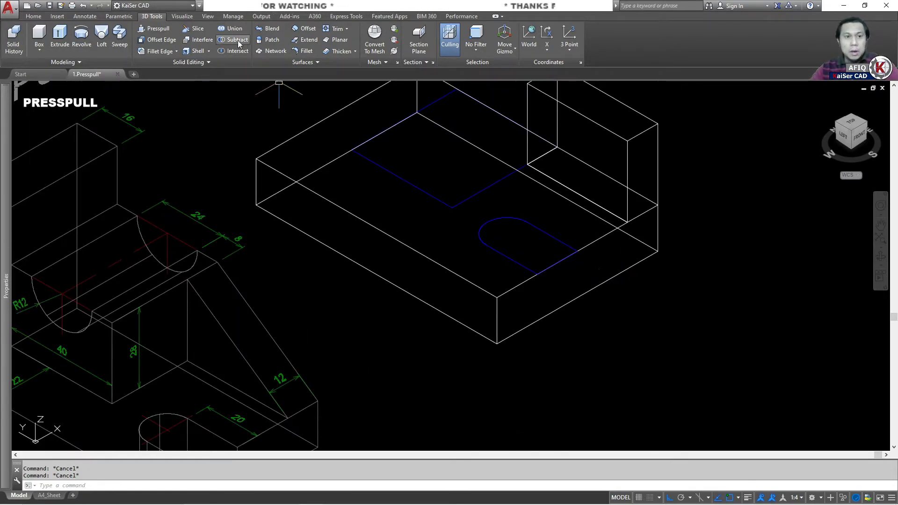
left_click(154, 29)
scroll(496, 228, "up", 4)
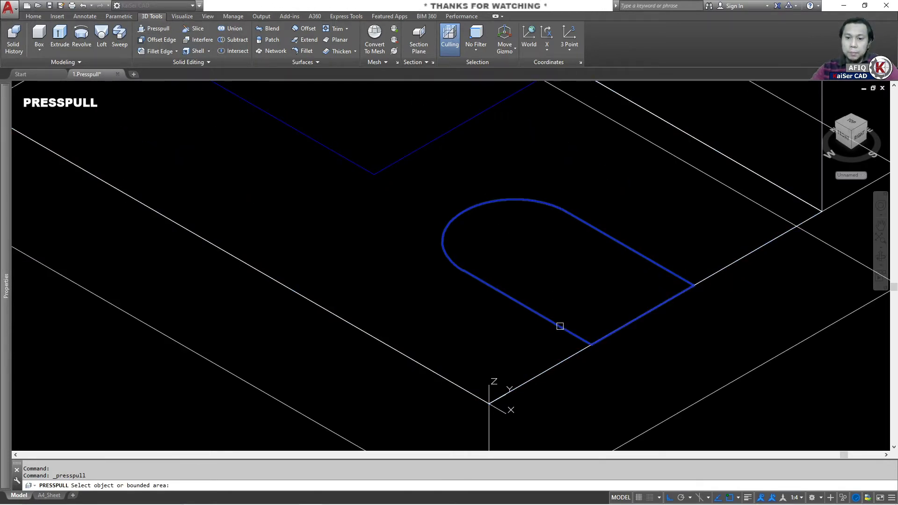
left_click(560, 325)
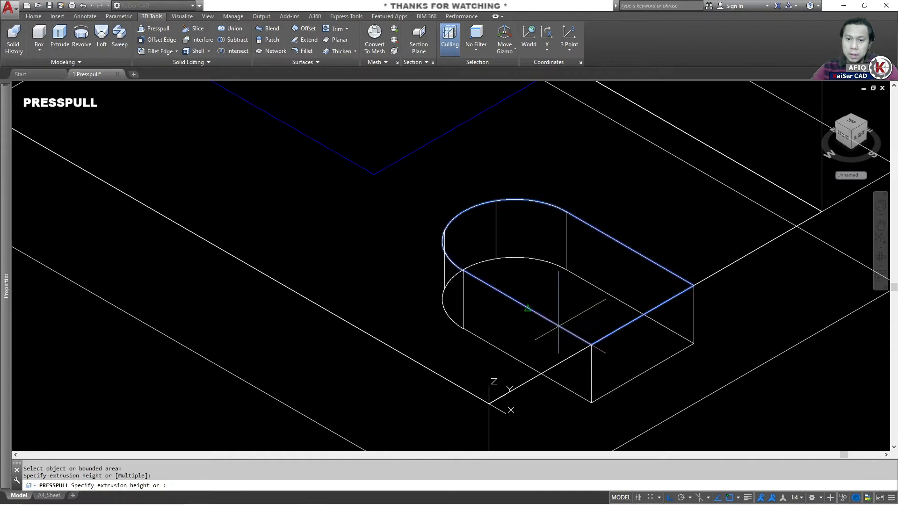
scroll(557, 332, "down", 5)
left_click(556, 344)
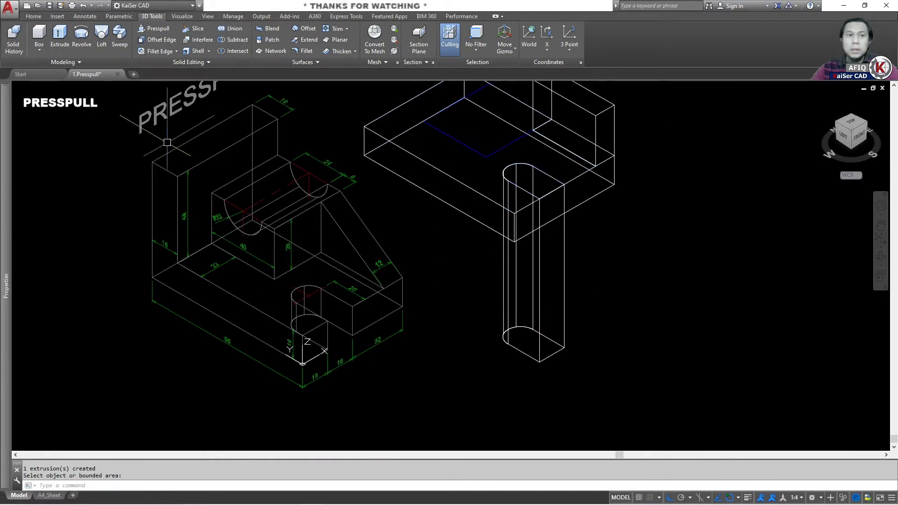
- Check the extruded slot outline in the Realistic visual style, and undo both the style change and the extrusion
left_click(81, 88)
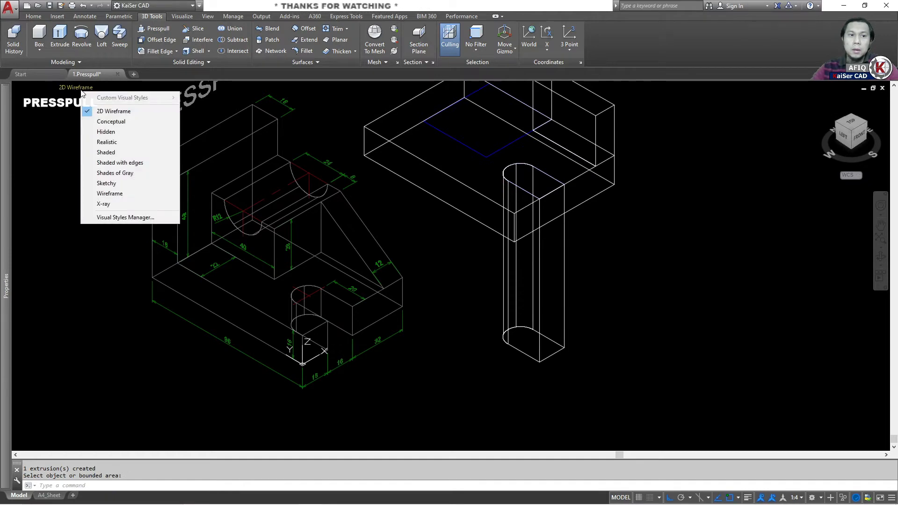
left_click(130, 142)
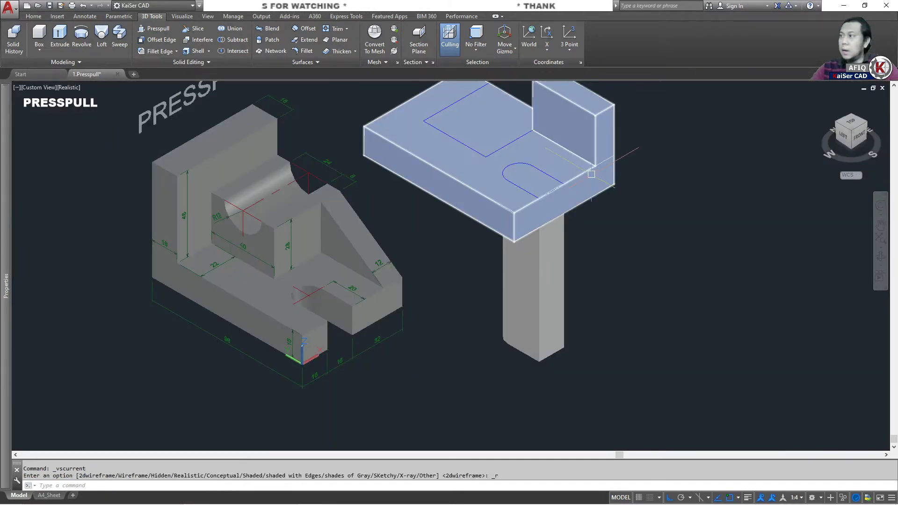
key("ctrl+z")
key("ctrl+z")
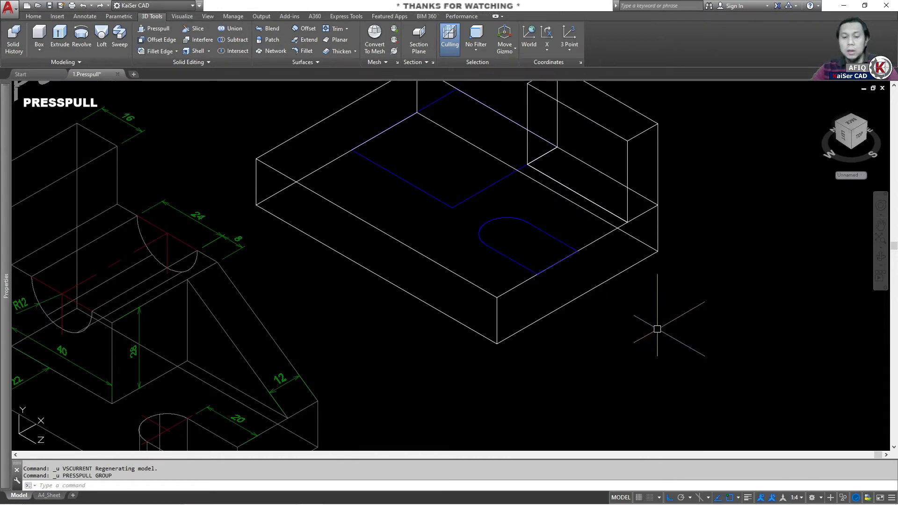
- Presspull the slot's inside area down through the base plate and the rectangle's area up to the top of the upright block
left_click(154, 29)
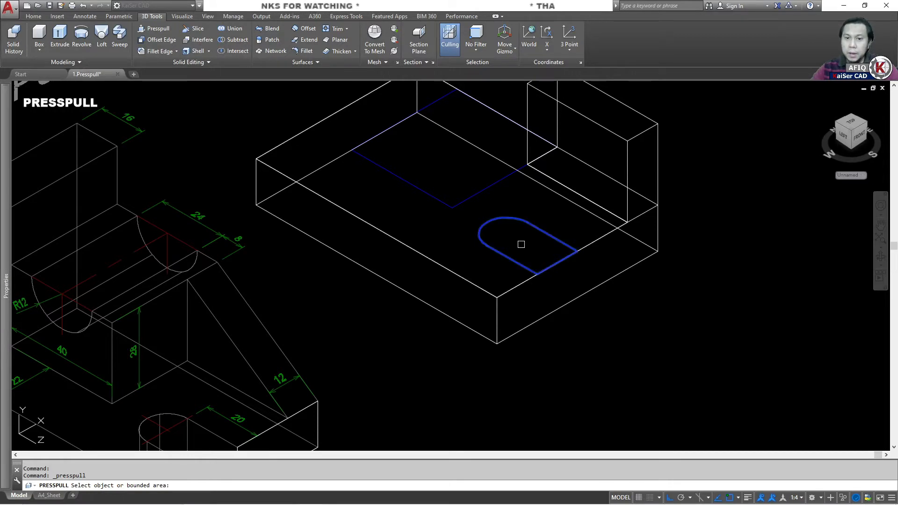
left_click(514, 235)
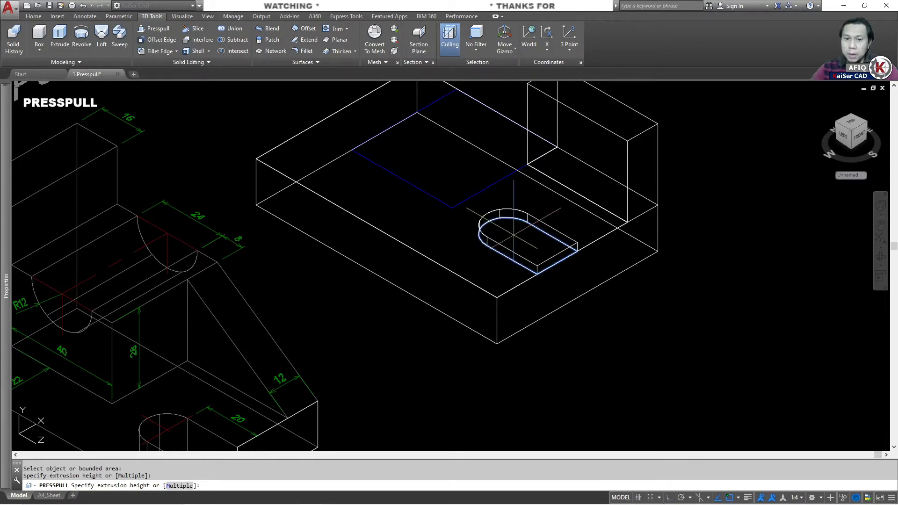
middle_click_drag(582, 397, 549, 335)
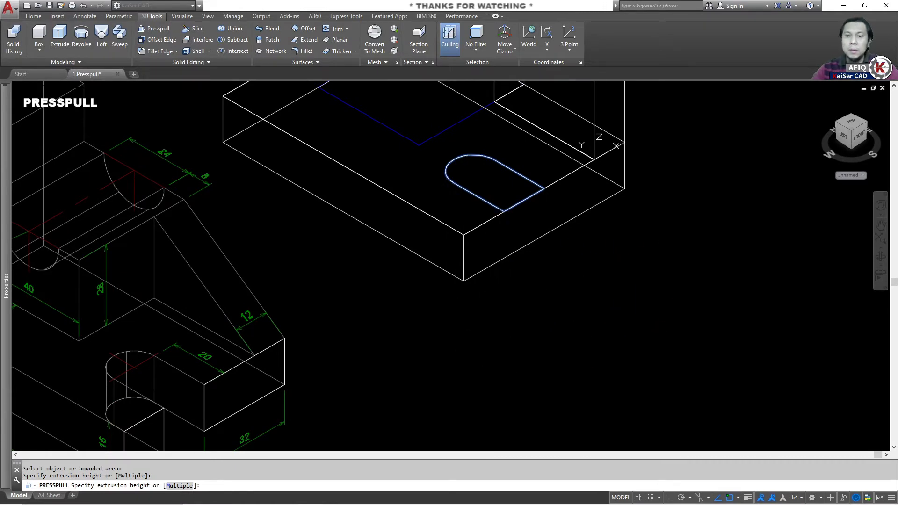
left_click(597, 342)
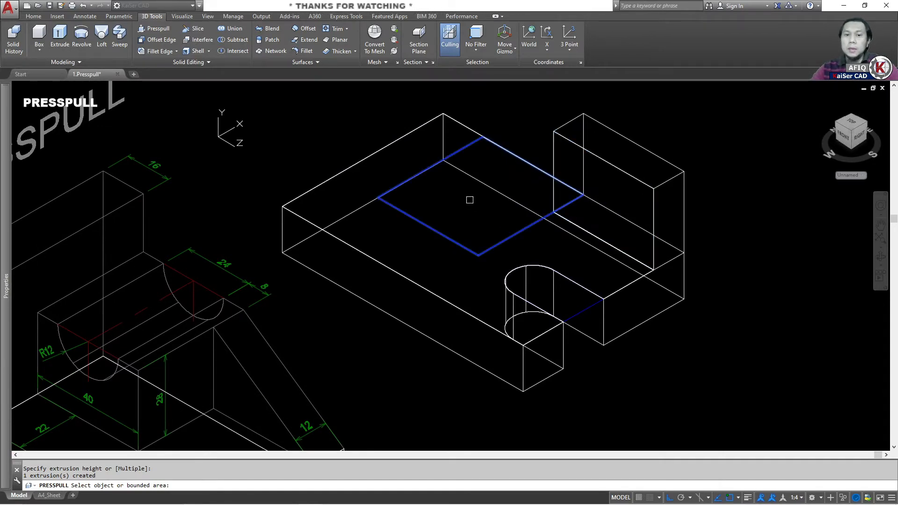
left_click(468, 199)
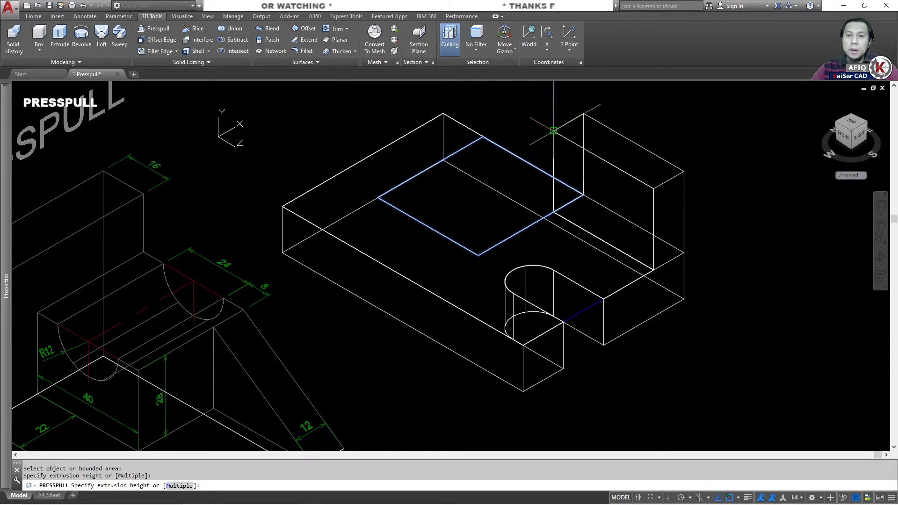
left_click(542, 117)
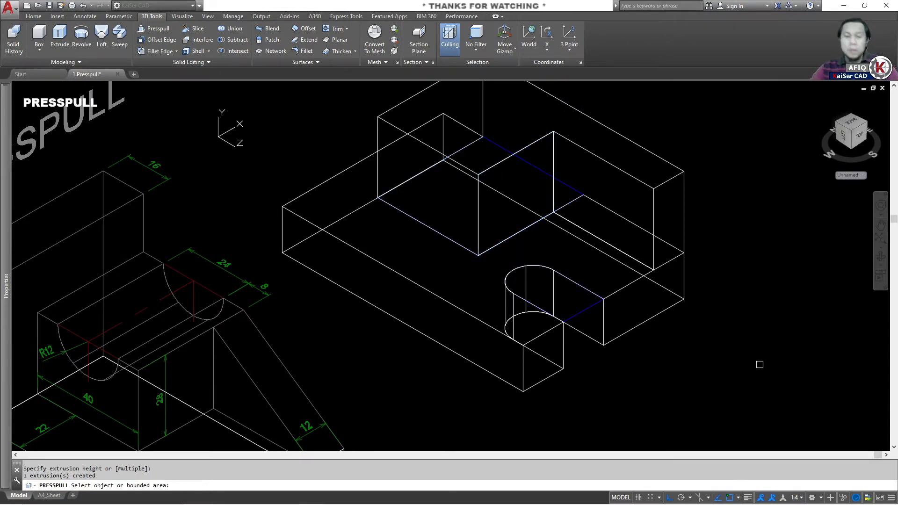
- Undo the Presspull operations on the rectangle and the slot
key("ctrl+z")
key("ctrl+z")
key("ctrl+z")
scroll(554, 276, "up", 5)
key("Escape")
key("Escape")
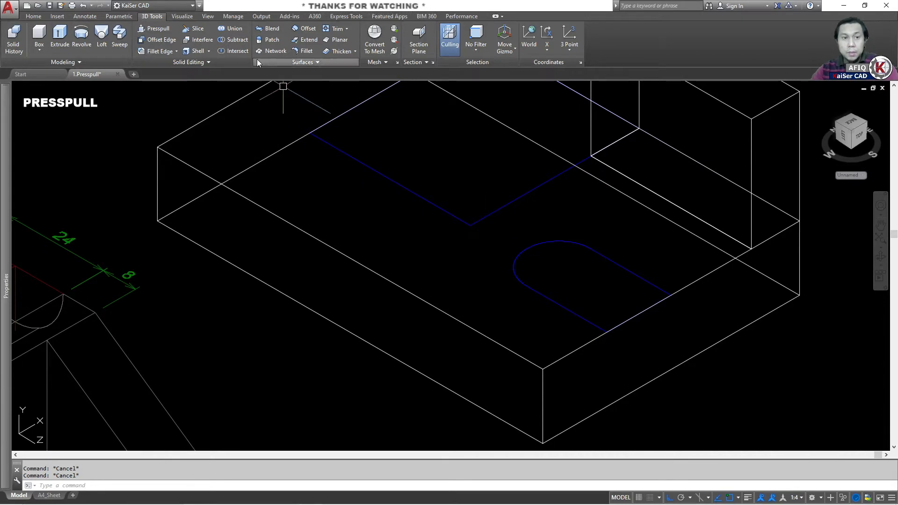
- Presspull the inside area of the slot profile down through the full thickness of the base plate to cut the open slot
left_click(155, 28)
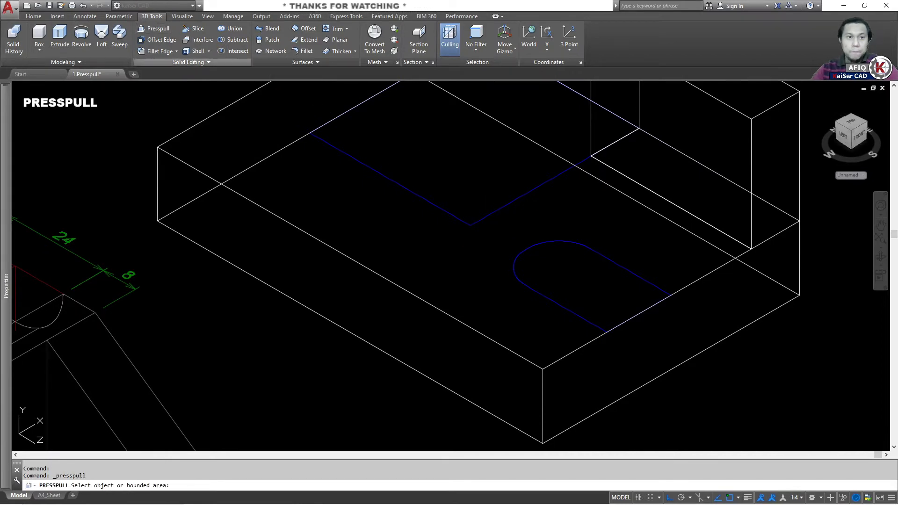
left_click(572, 272)
scroll(572, 270, "down", 2)
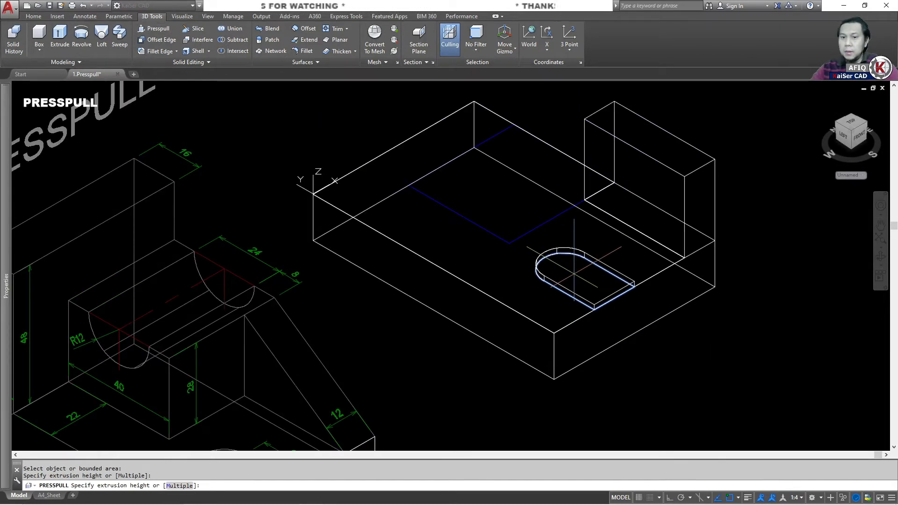
left_click(640, 392)
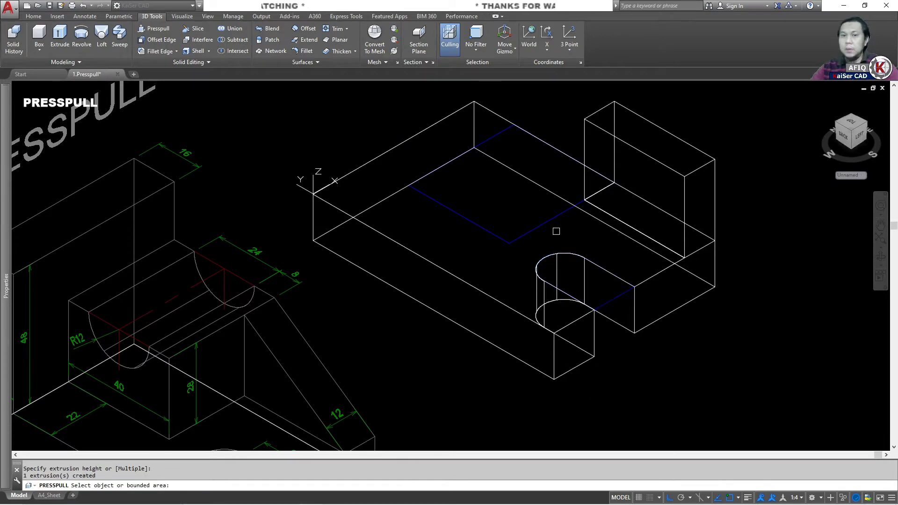
- Presspull the rectangle's area up to the upright block's height, and undo the Presspull group
left_click(489, 184)
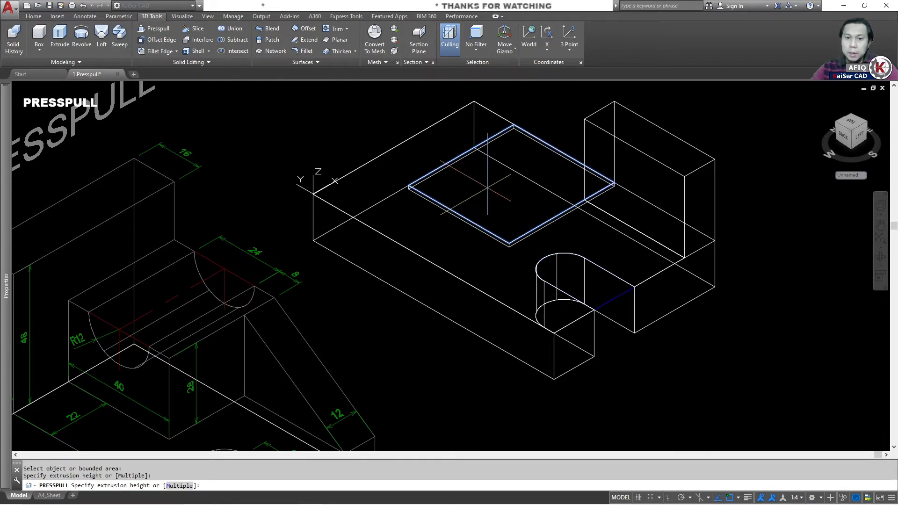
left_click(517, 152)
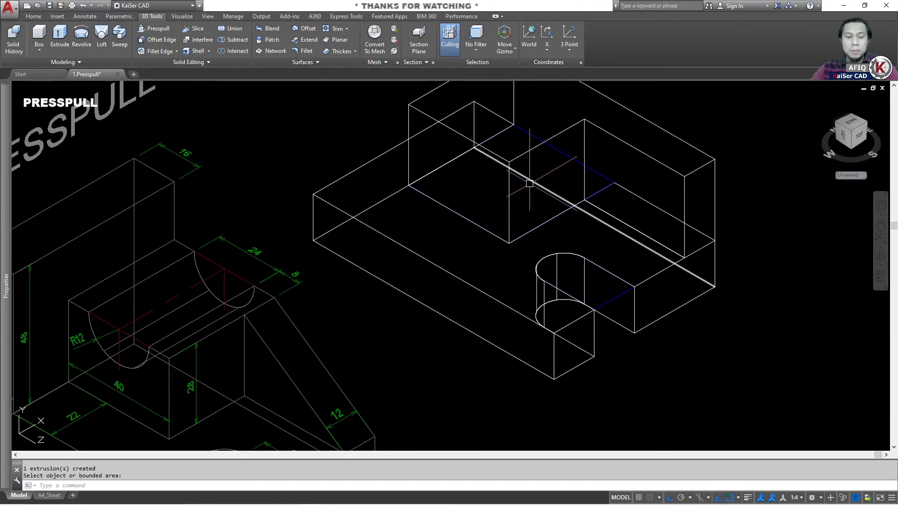
key("ctrl+z")
middle_click_drag(497, 186, 534, 264)
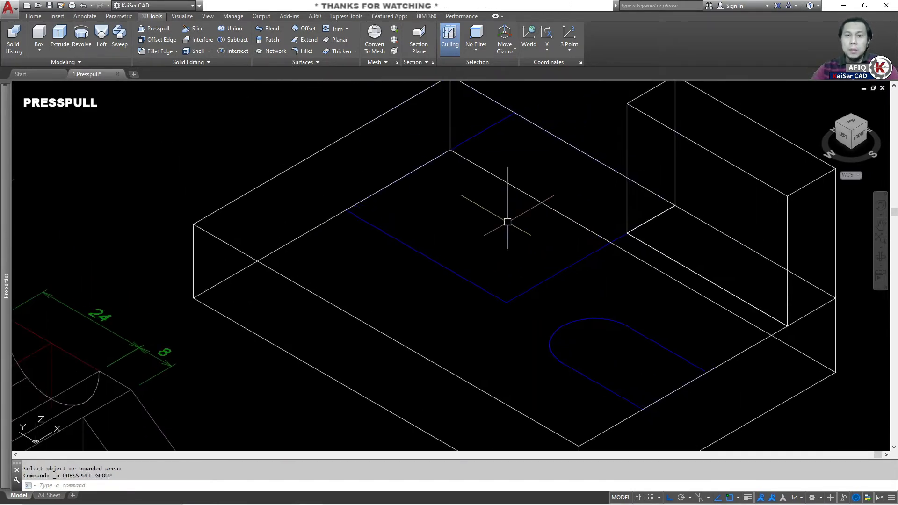
- Presspull the rectangle's area on the base plate up to the top of the upright block
left_click(154, 29)
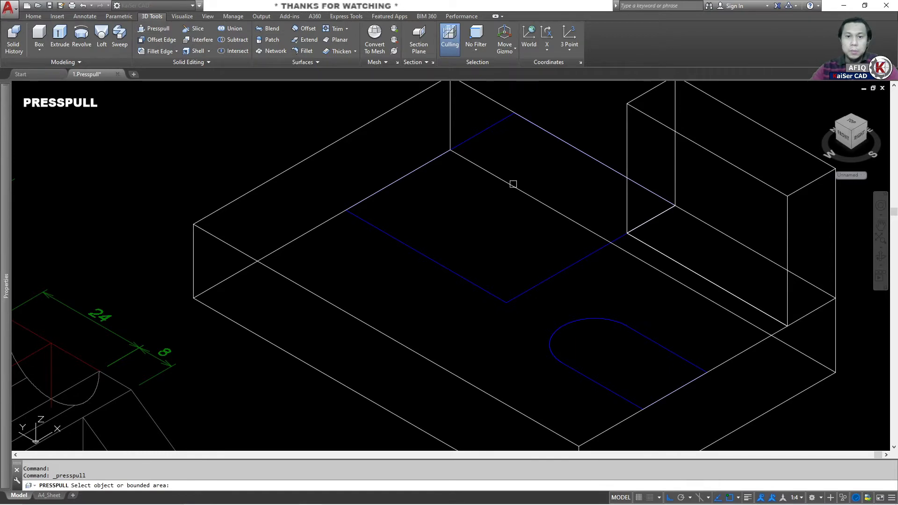
left_click(493, 200)
scroll(506, 207, "down", 2)
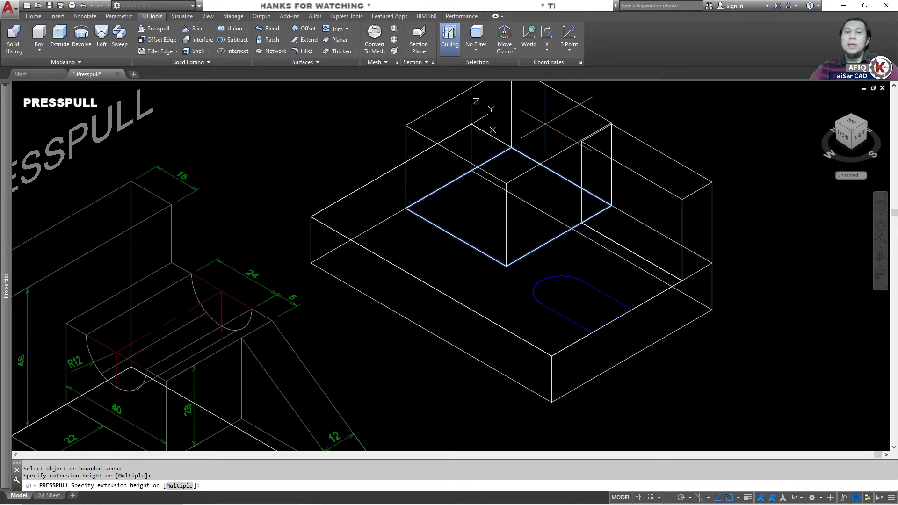
left_click(582, 144)
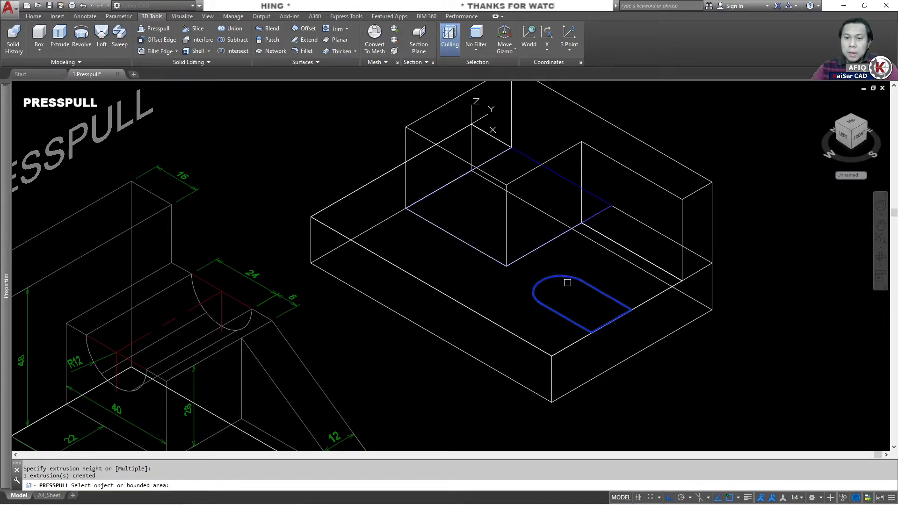
- Presspull the slot profile's inside area down past the underside of the base plate
middle_click_drag(588, 307, 556, 248)
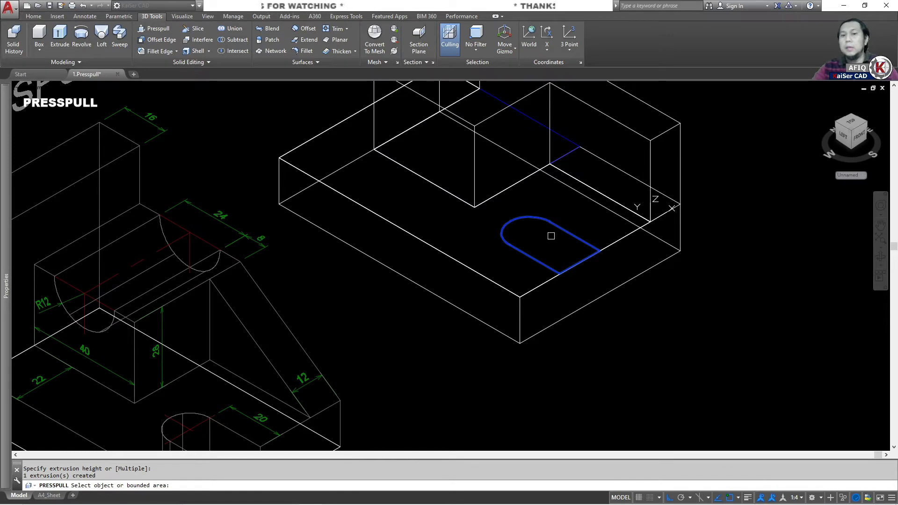
scroll(528, 254, "up", 4)
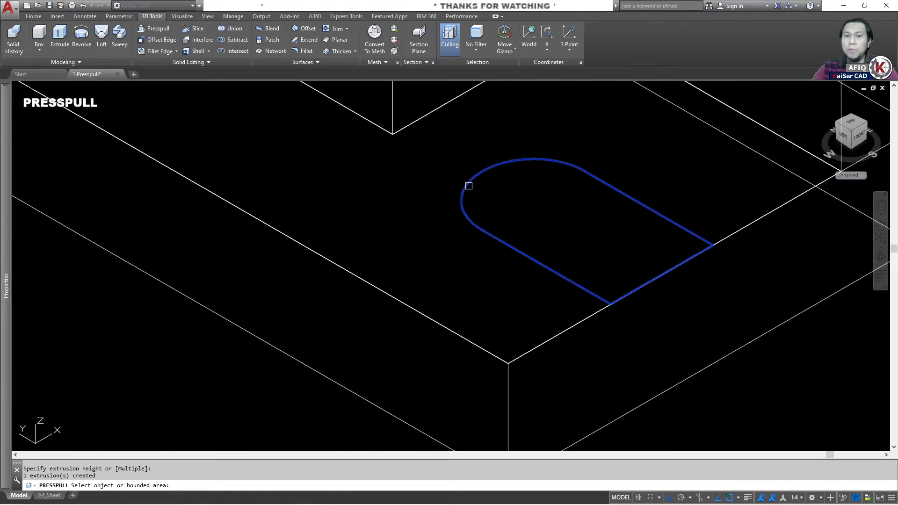
left_click(579, 286)
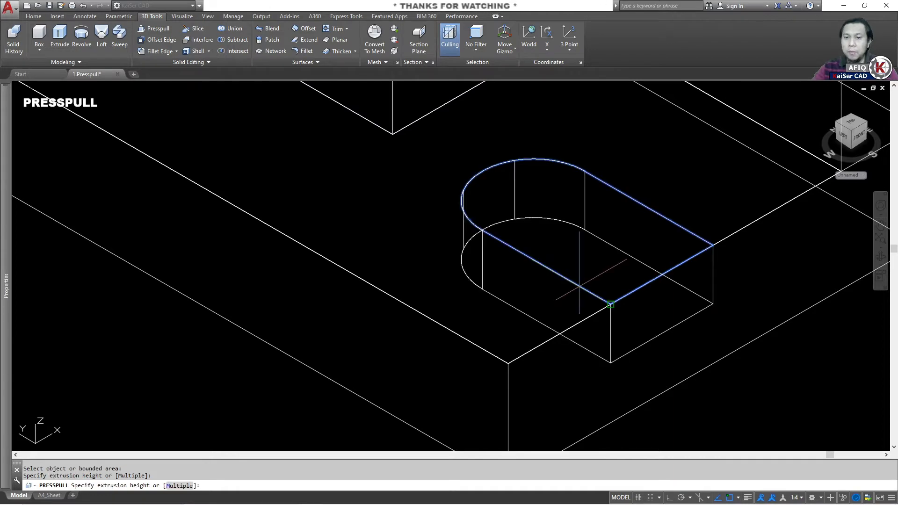
scroll(580, 290, "down", 4)
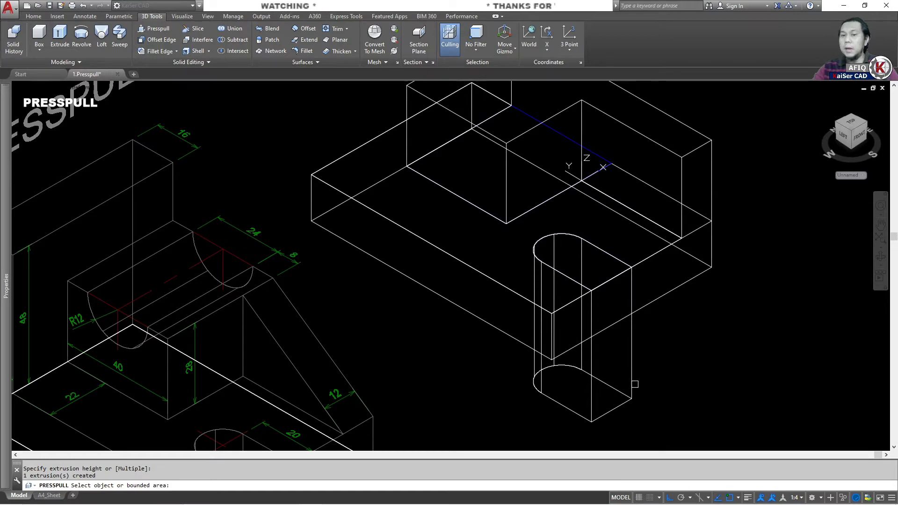
- Undo the Presspull operations on the slot profile and the rectangle
type("su")
key("Return")
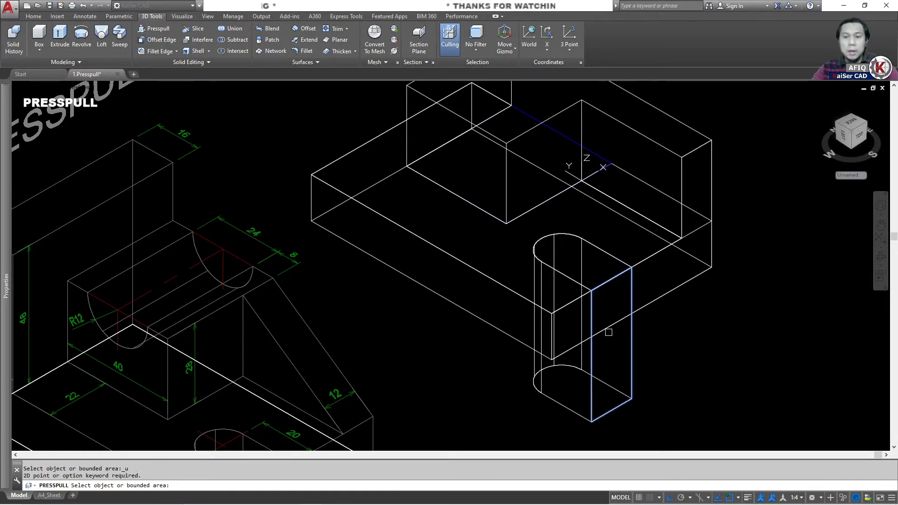
key("Return")
key("ctrl+z")
key("ctrl+z")
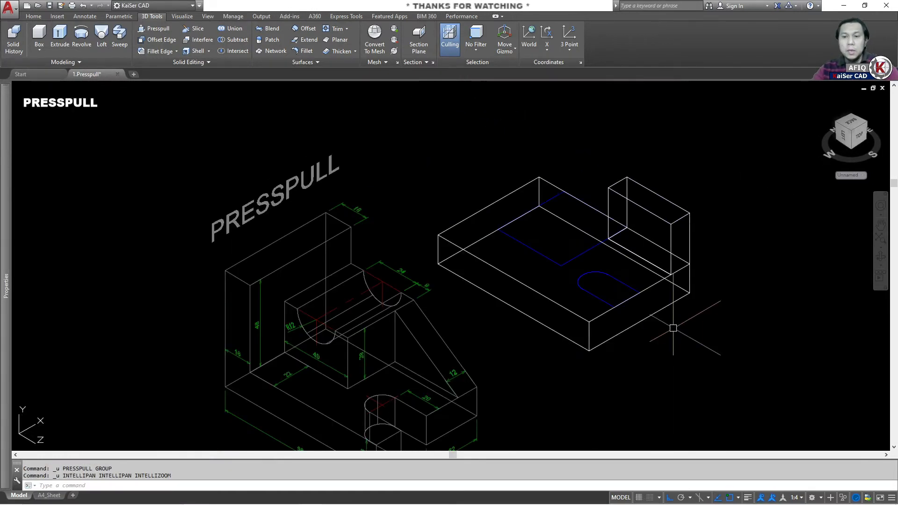
- Try to Presspull the slot's inside area upward from the base plate, and undo it
scroll(622, 295, "up", 3)
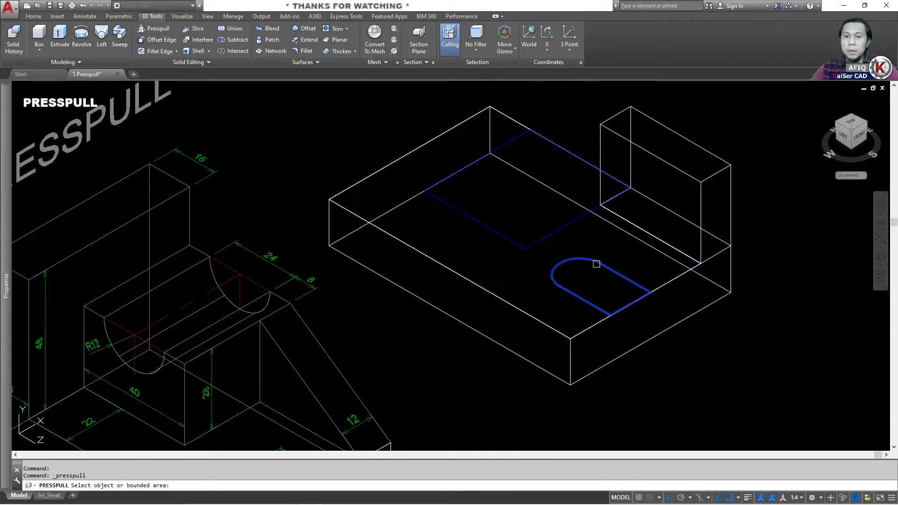
left_click(594, 270)
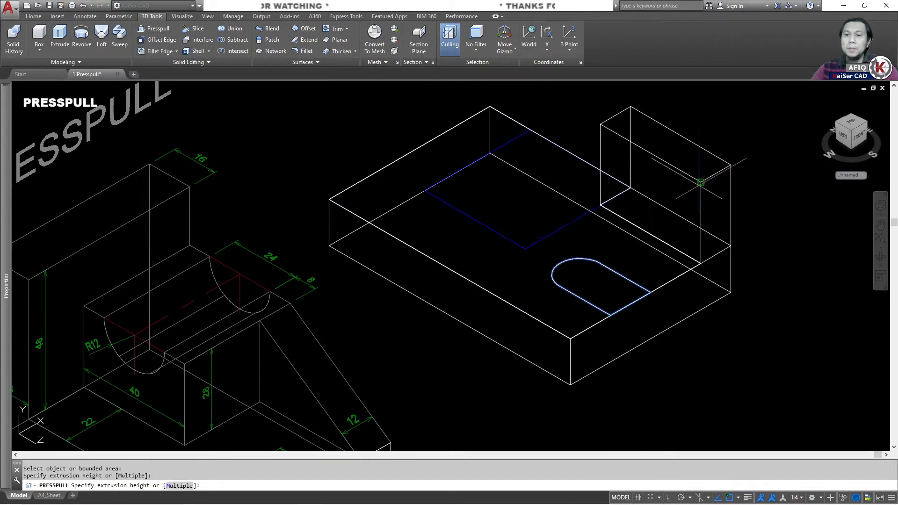
left_click(664, 206)
key("ctrl+z")
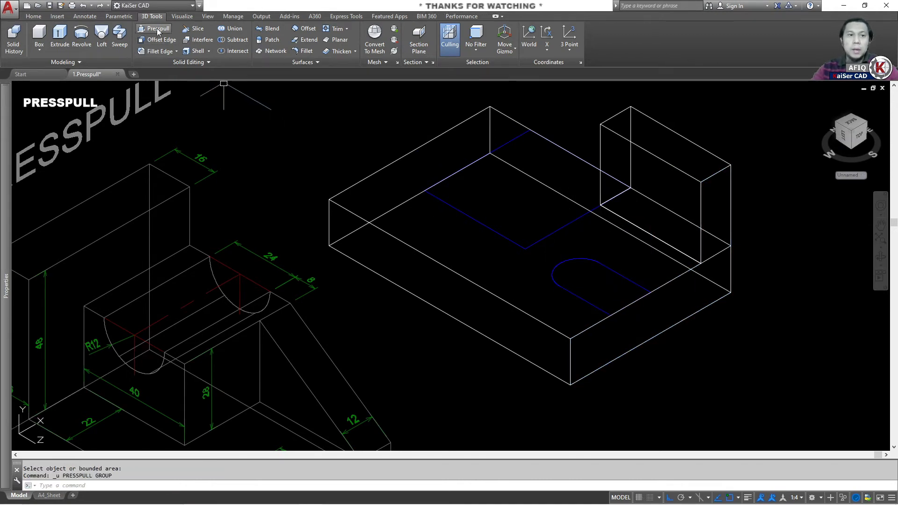
- Presspull the slot's inside area down through the base plate and the rectangle's area up to the top of the upright block
left_click(585, 279)
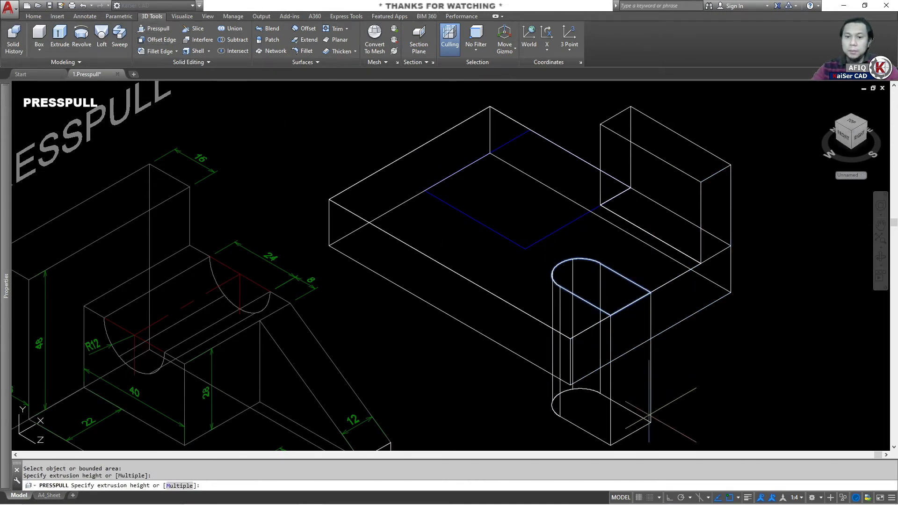
left_click(643, 410)
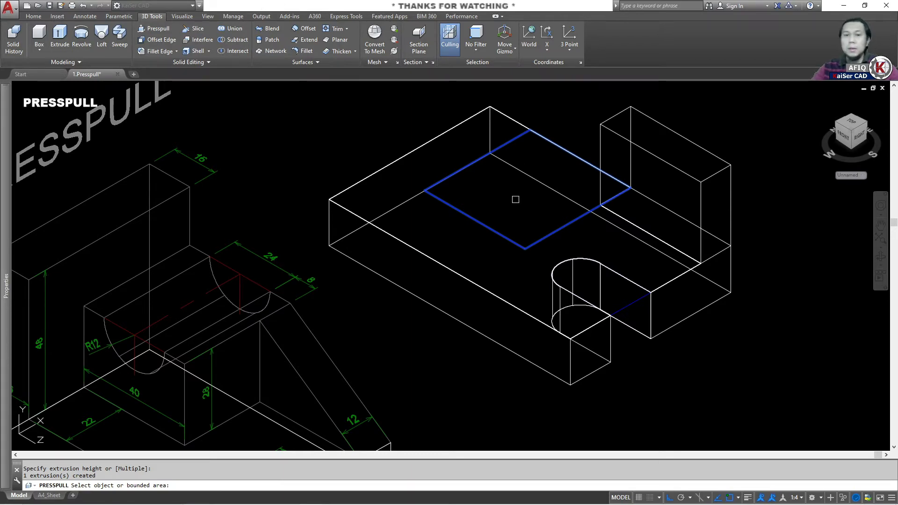
left_click(526, 186)
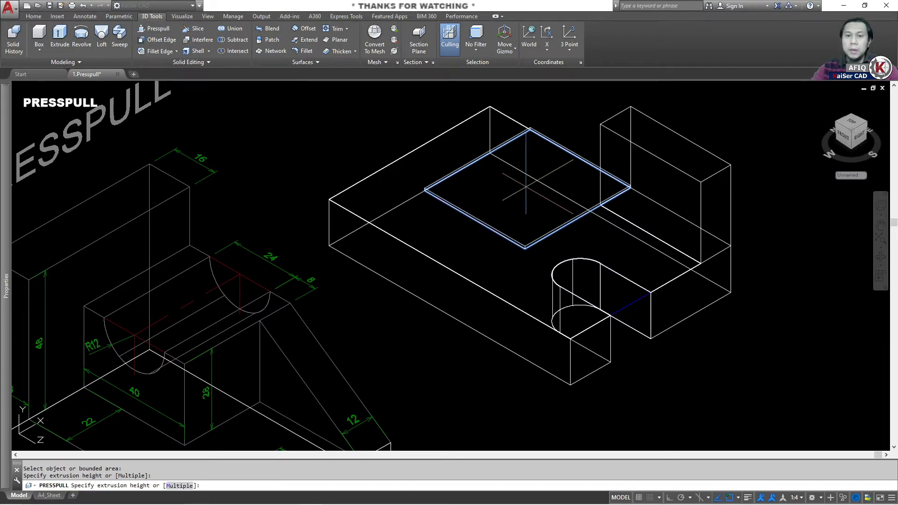
left_click(635, 204)
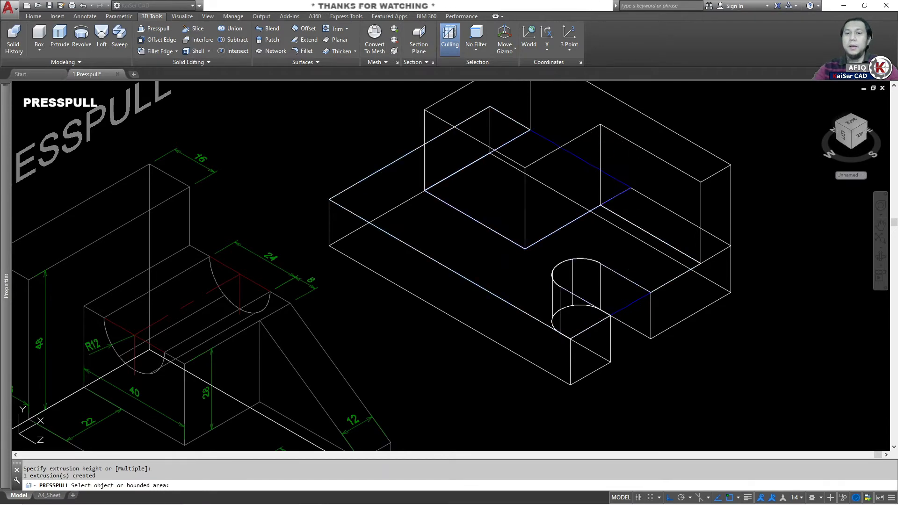
key("Return")
- Draw a diagonal line across the upright block's slot-side face, from its upper inner corner to its lower corner at the plate's edge
middle_click_drag(283, 336, 400, 232)
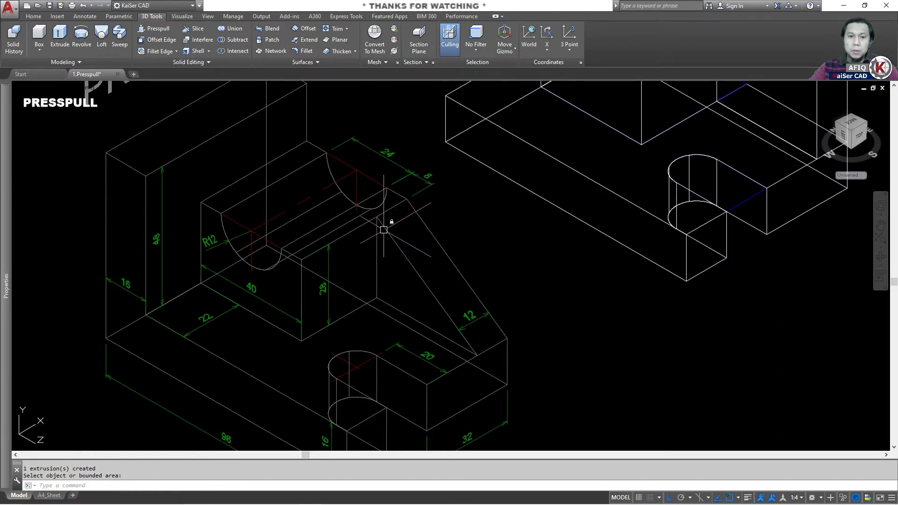
mouse_move(700, 171)
middle_mouse_down()
mouse_move(582, 257)
mouse_move(574, 273)
middle_mouse_up()
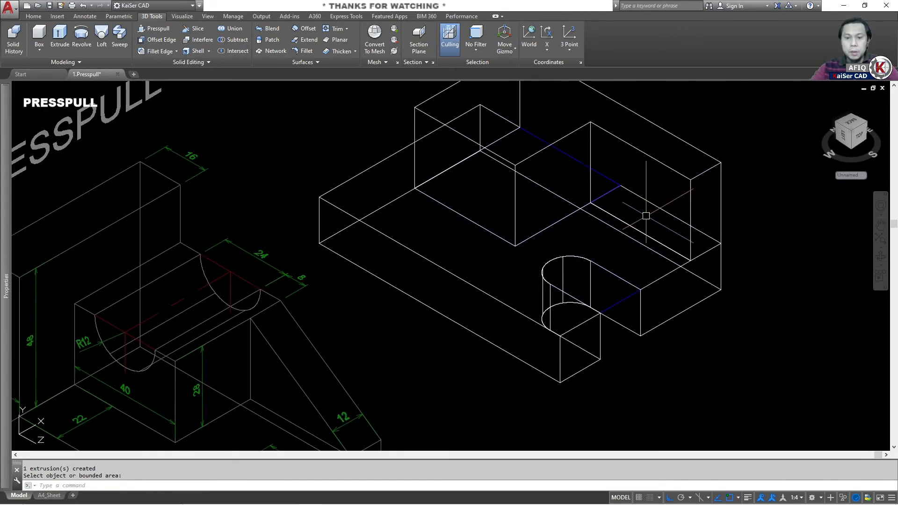
key("Return")
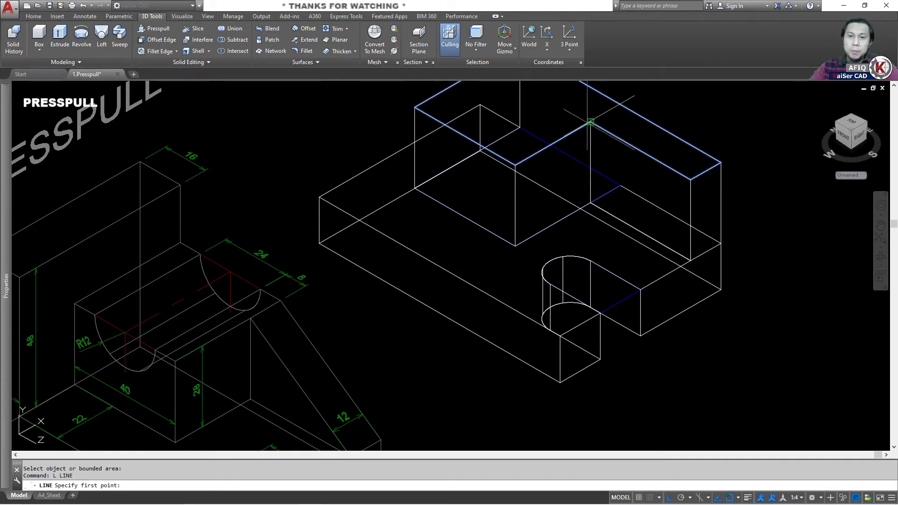
left_click(590, 123)
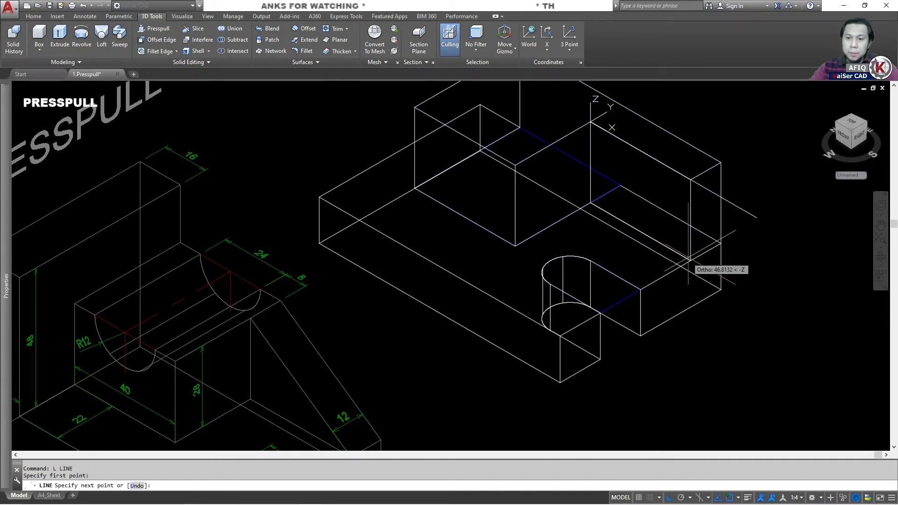
key("Return")
key("Return")
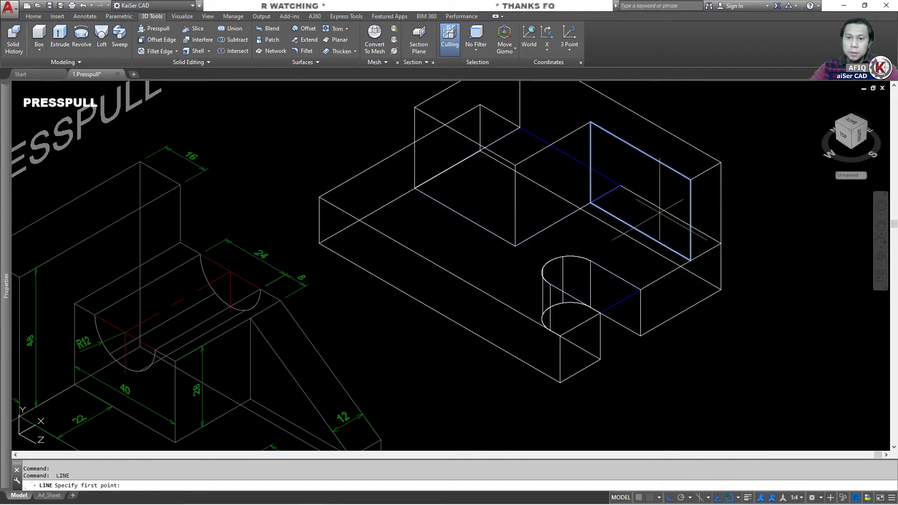
left_click(690, 259)
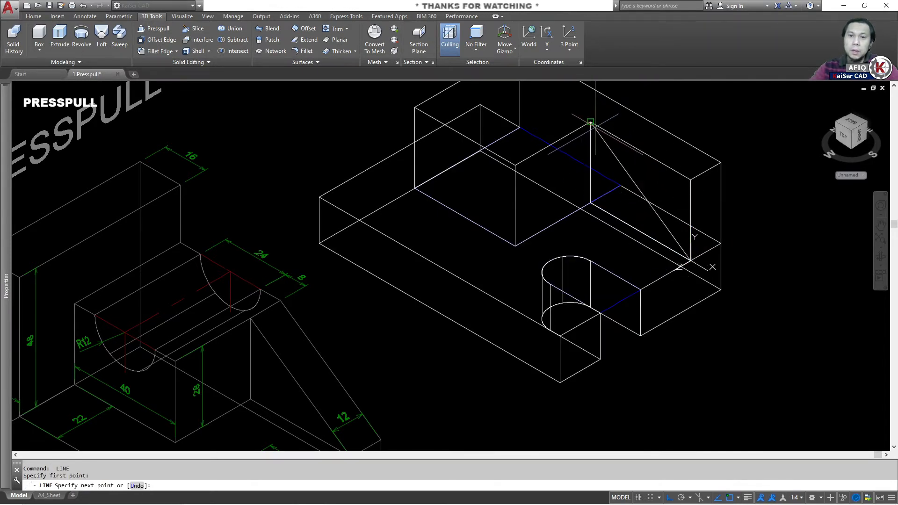
left_click(609, 134)
key("Escape")
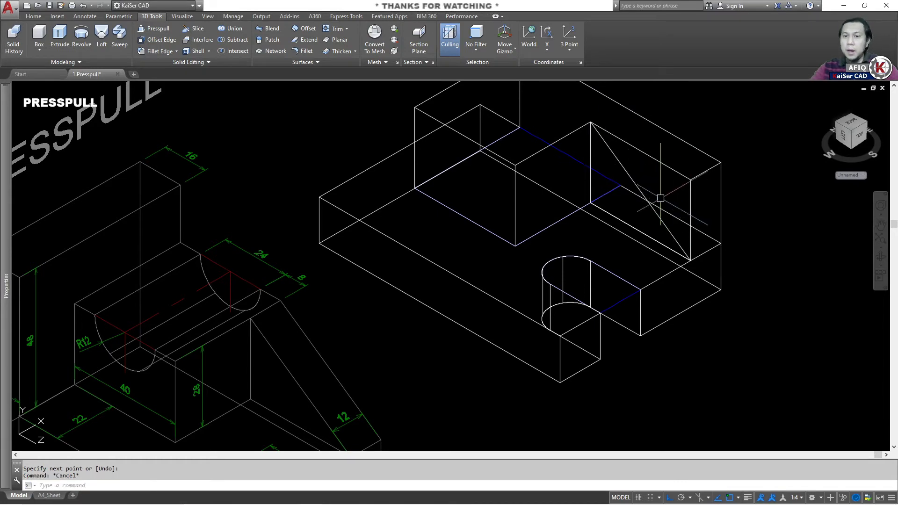
key("Escape")
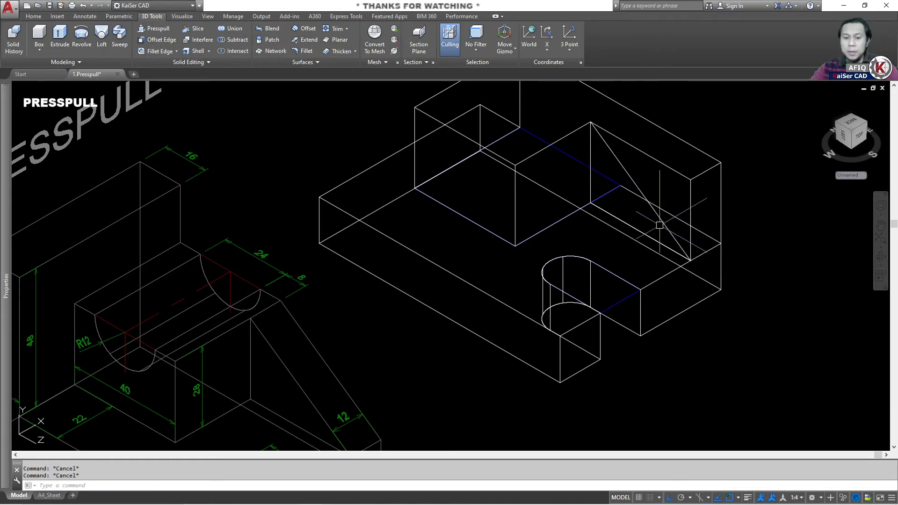
- Presspull the triangular area above the diagonal line back through the upright block to cut it into a sloped rib
left_click(157, 32)
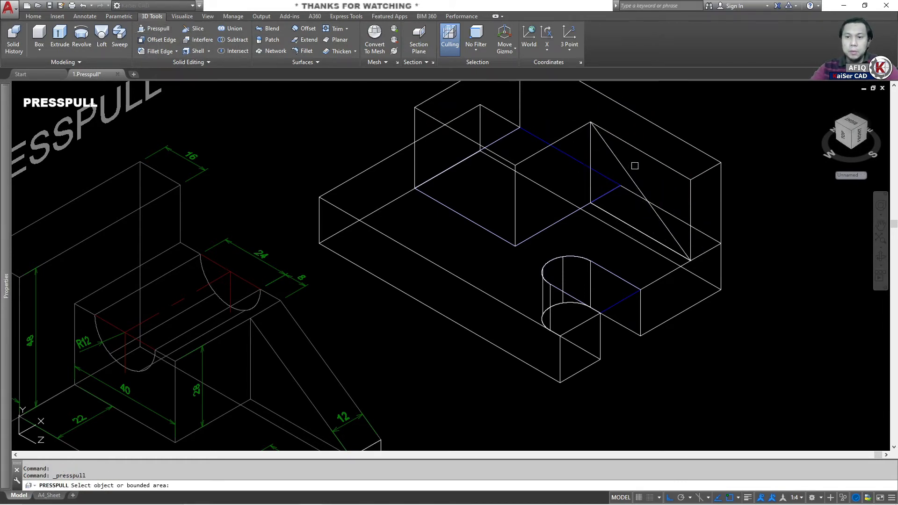
left_click(660, 178)
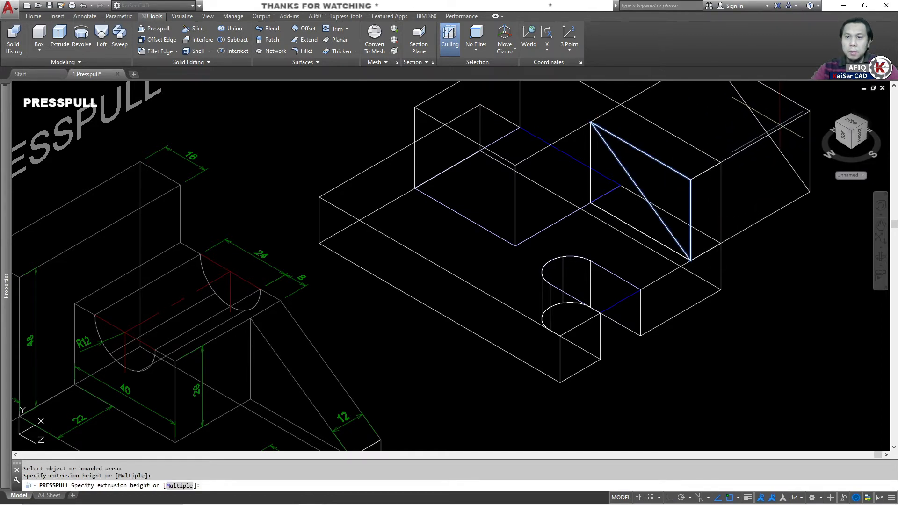
left_click(844, 300)
key("Return")
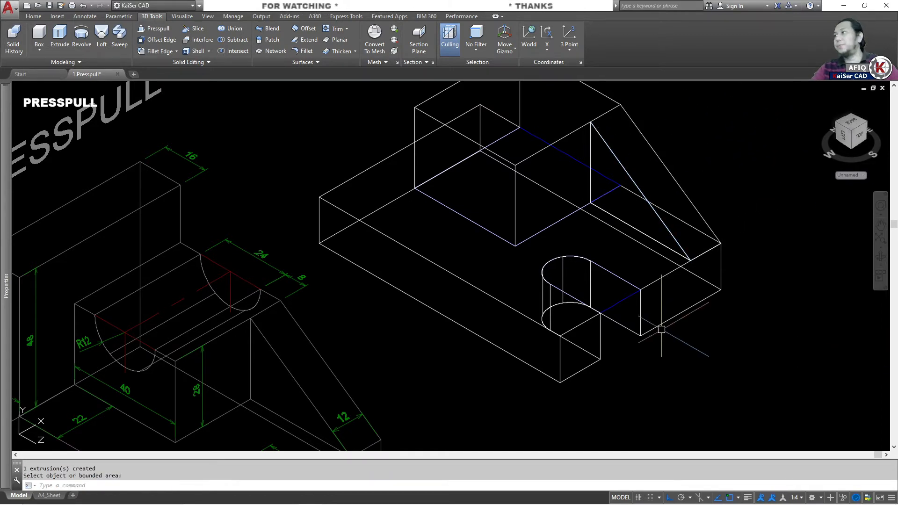
- Draw a line on the base plate's top face from the rectangular block's bottom corner out past the plate's long edge, closing off the end strip
middle_click_drag(614, 307, 622, 362)
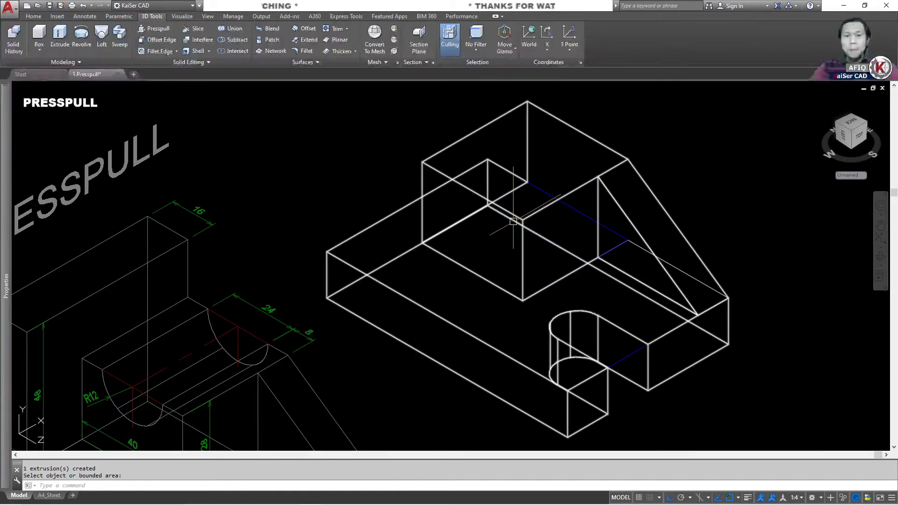
scroll(514, 222, "up", 2)
mouse_move(506, 218)
middle_mouse_down()
mouse_move(475, 234)
mouse_move(471, 210)
middle_mouse_up()
middle_click_drag(487, 268, 470, 238)
mouse_move(362, 173)
middle_mouse_down()
mouse_move(400, 222)
mouse_move(433, 220)
middle_mouse_up()
key("Escape")
middle_click_drag(479, 302, 582, 303, "shift")
scroll(235, 262, "down", 2)
middle_click_drag(246, 260, 460, 256)
scroll(151, 300, "up", 3)
scroll(245, 242, "up", 2)
type("L")
key("Return")
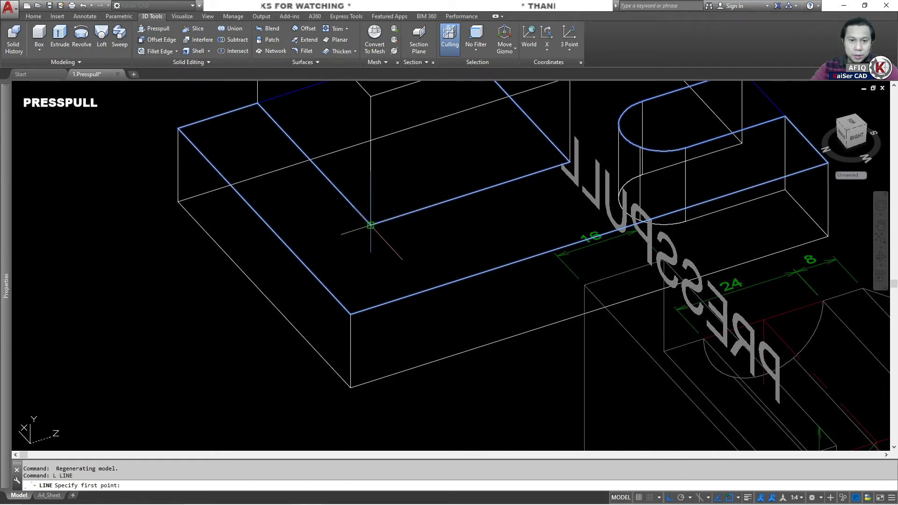
left_click(371, 225)
left_click(488, 367)
key("Escape")
key("Escape")
scroll(341, 284, "down", 2)
- Presspull the bounded end strip of the base plate up 48 to form the upright wall
middle_click_drag(349, 278, 187, 260, "shift")
middle_click_drag(488, 305, 425, 299, "shift")
middle_click_drag(563, 290, 388, 294)
left_click(158, 29)
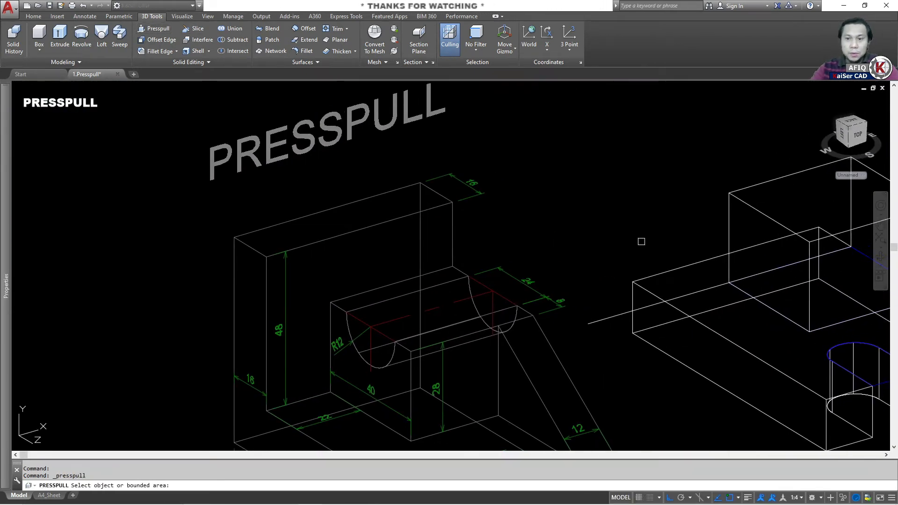
left_click(639, 277)
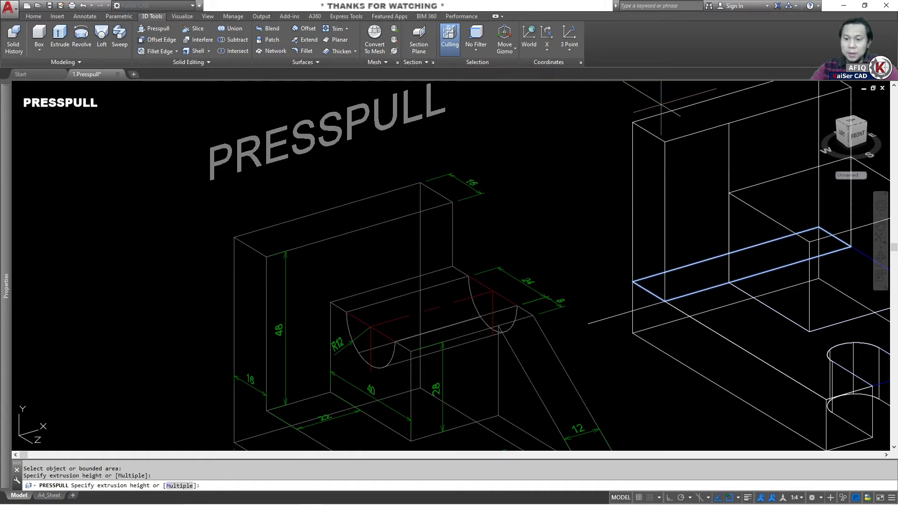
type("48")
key("Return")
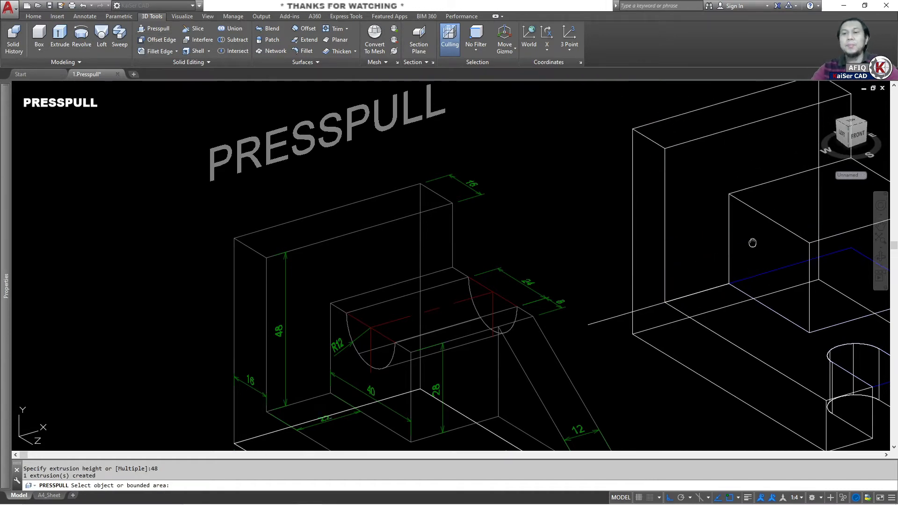
- Draw a circle of radius 12 on the block's wall-side end face, centred on the midpoint of its top edge
scroll(671, 232, "up", 3)
scroll(671, 231, "up", 2)
scroll(660, 226, "down", 2)
mouse_move(169, 341)
middle_mouse_down()
mouse_move(313, 251)
mouse_move(317, 236)
middle_mouse_up()
middle_click_drag(598, 251, 493, 283)
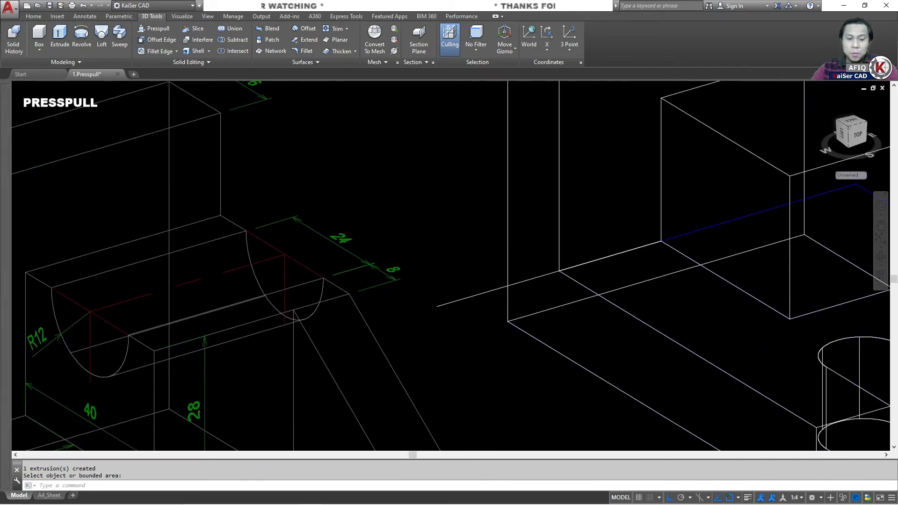
type("c")
key("Return")
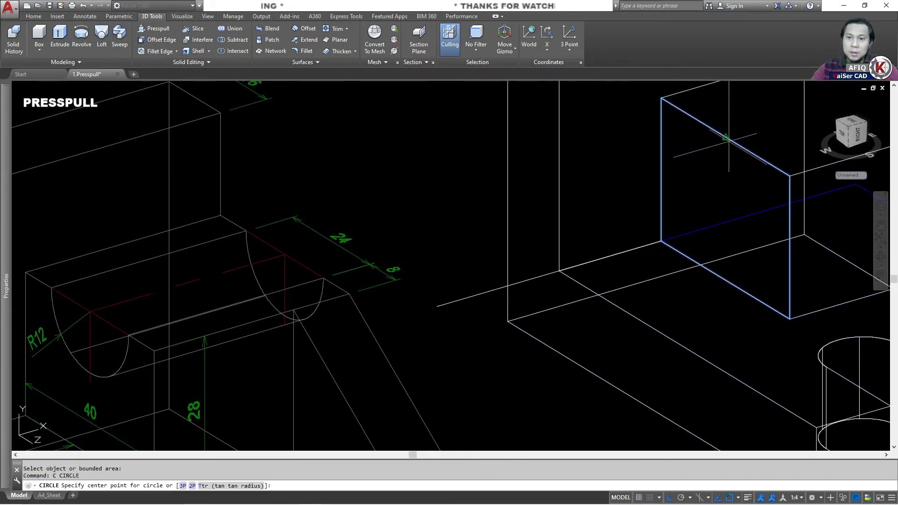
left_click(726, 137)
type("1")
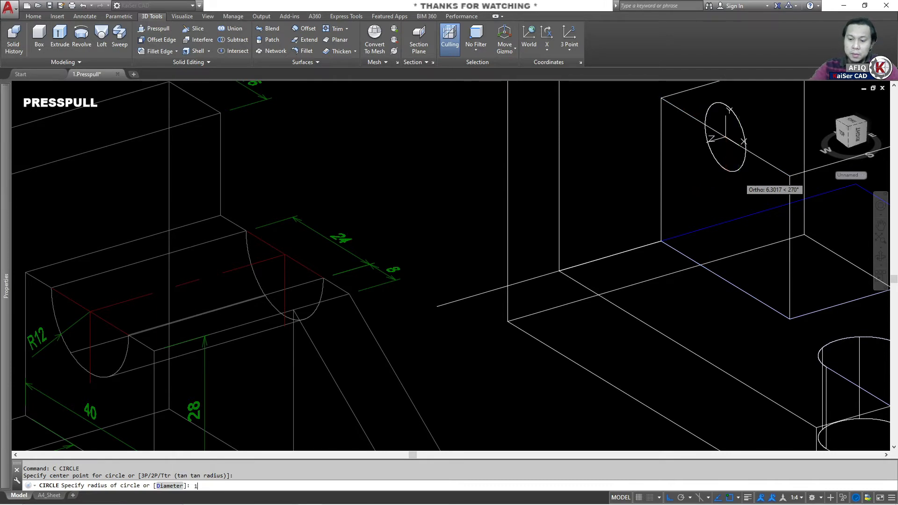
type("2")
key("Return")
key("Escape")
- Presspull the lower half of the circle through the full length of the block to cut the semicircular groove
middle_click_drag(722, 179, 535, 222)
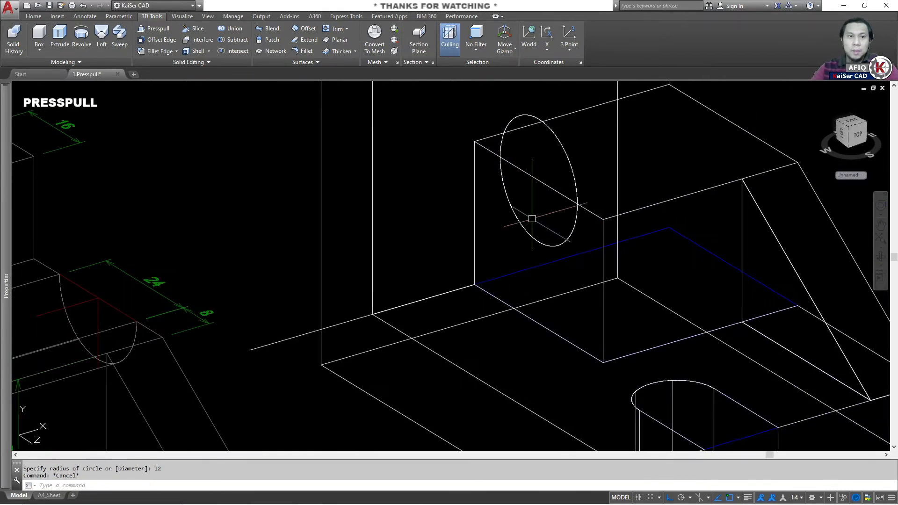
left_click(155, 29)
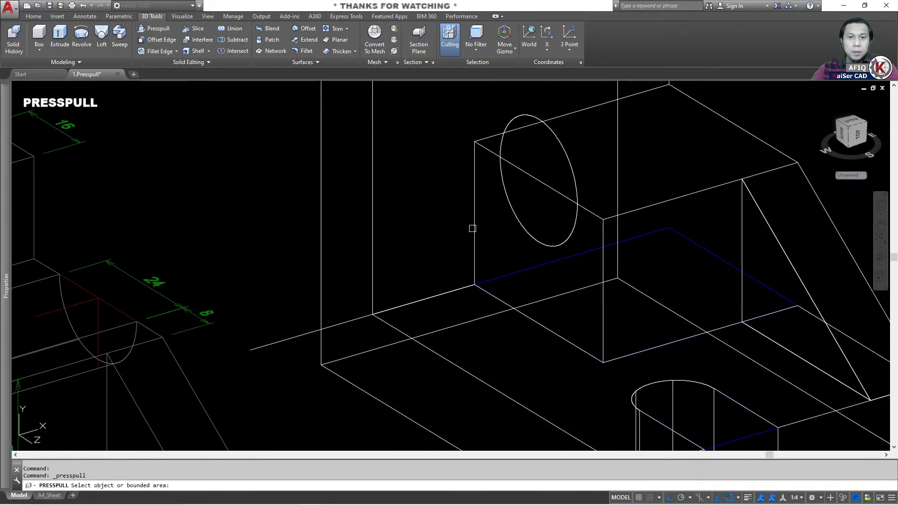
left_click(539, 209)
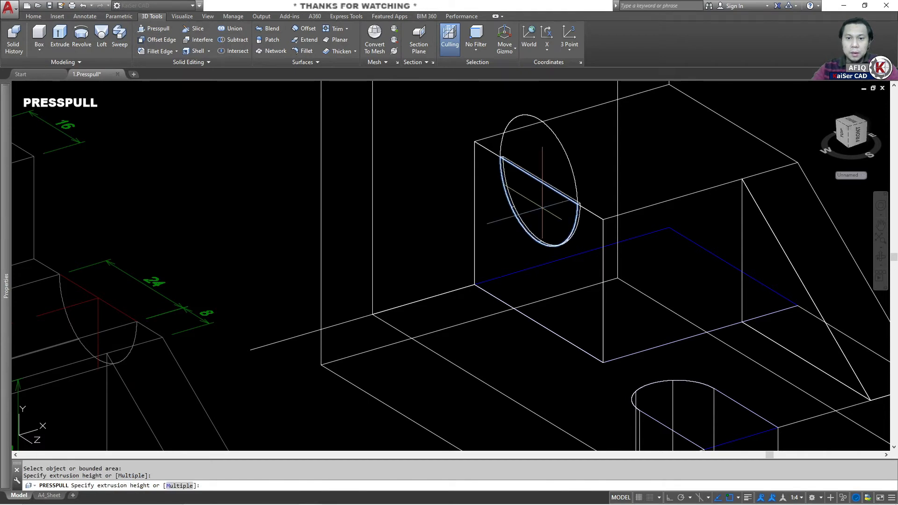
scroll(539, 208, "down", 2)
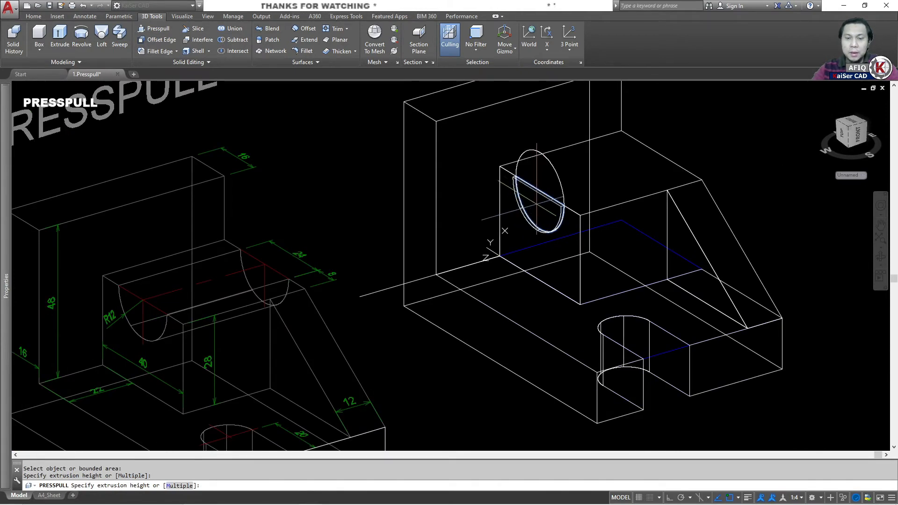
left_click(775, 215)
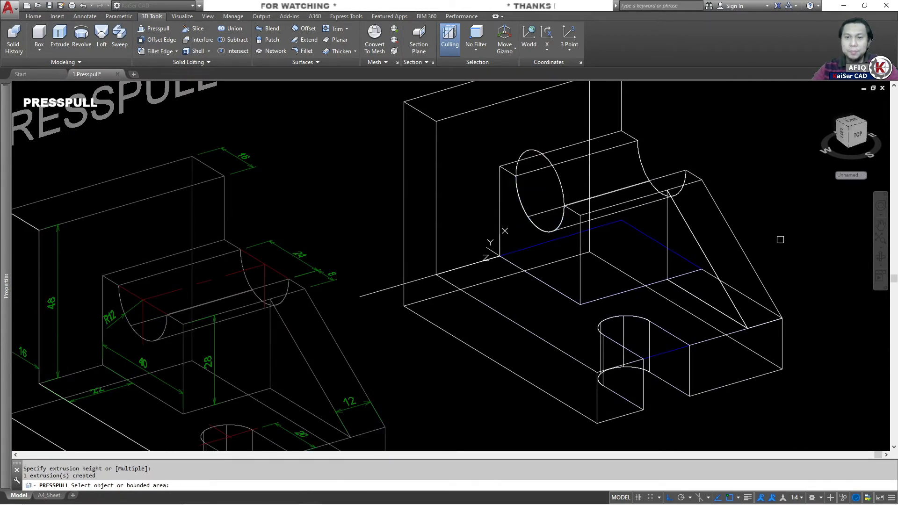
scroll(528, 192, "down", 2)
middle_click_drag(528, 194, 483, 173)
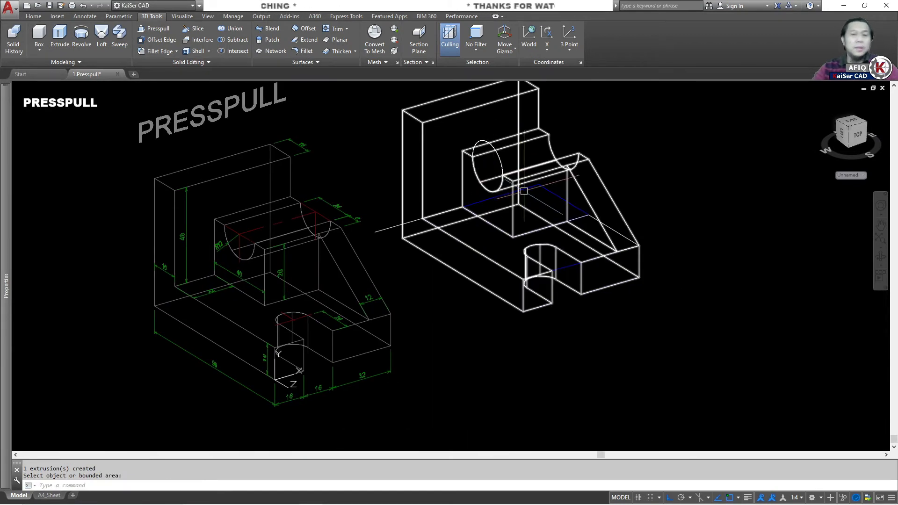
- Erase the leftover circle, block rectangle, construction lines and slot outline from the finished part
middle_click_drag(544, 182, 547, 208)
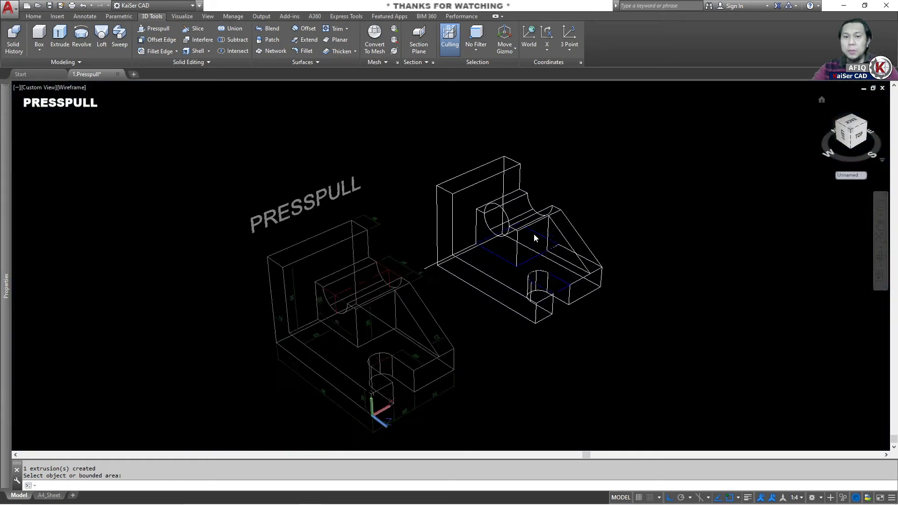
scroll(502, 257, "up", 4)
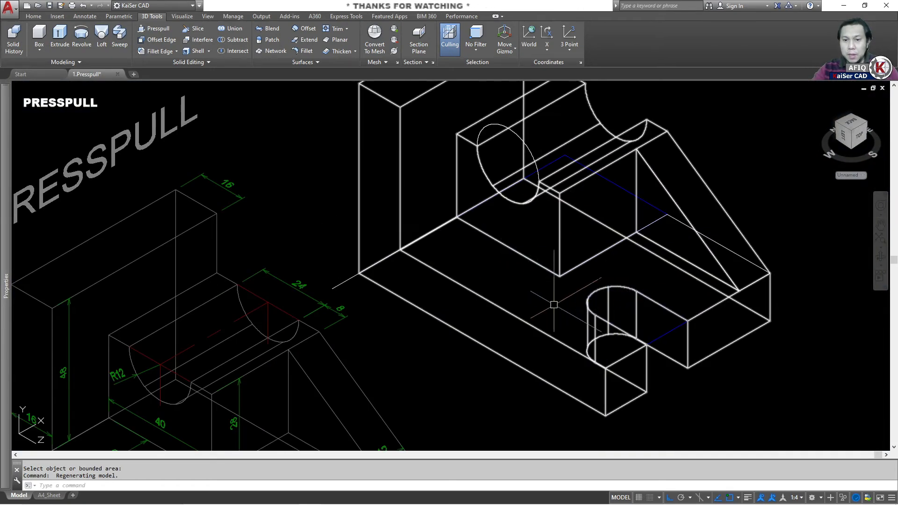
scroll(556, 307, "down", 2)
left_click(416, 121)
left_click(592, 294)
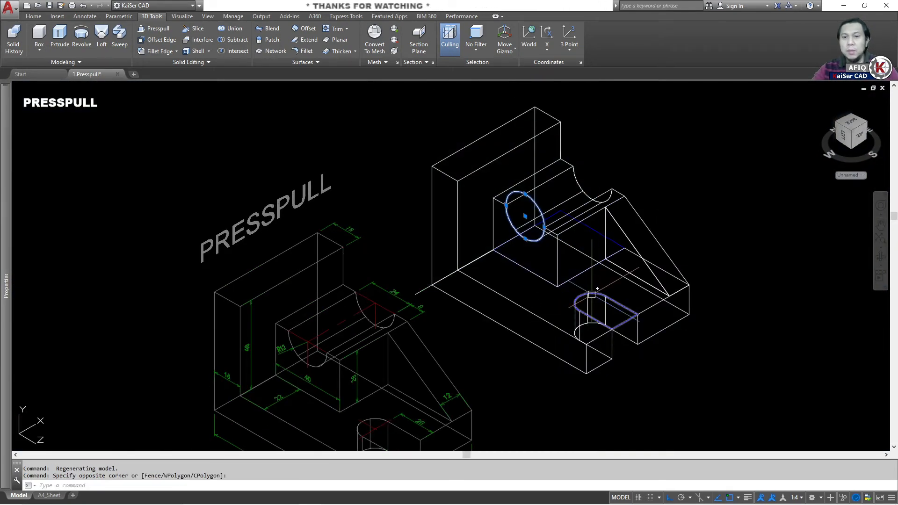
key("Delete")
left_click(401, 191)
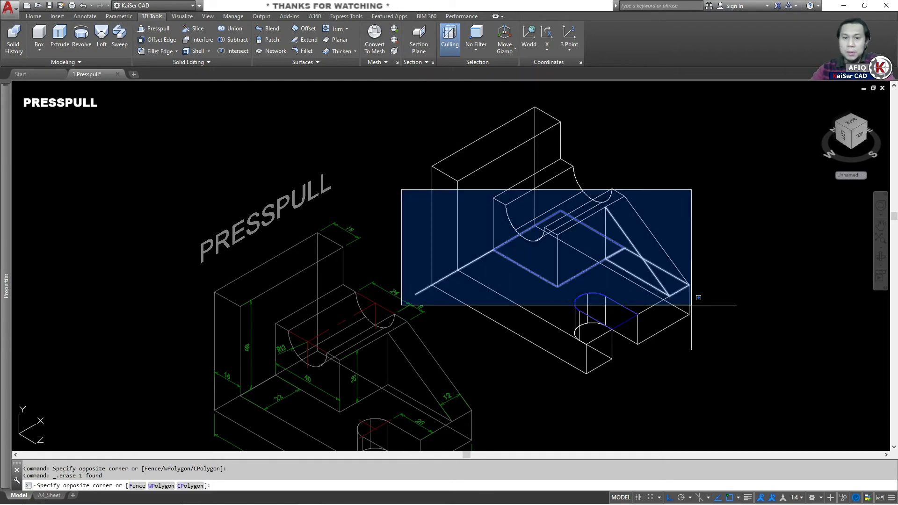
left_click(692, 305)
key("Delete")
left_click(531, 287)
left_click(699, 368)
key("Delete")
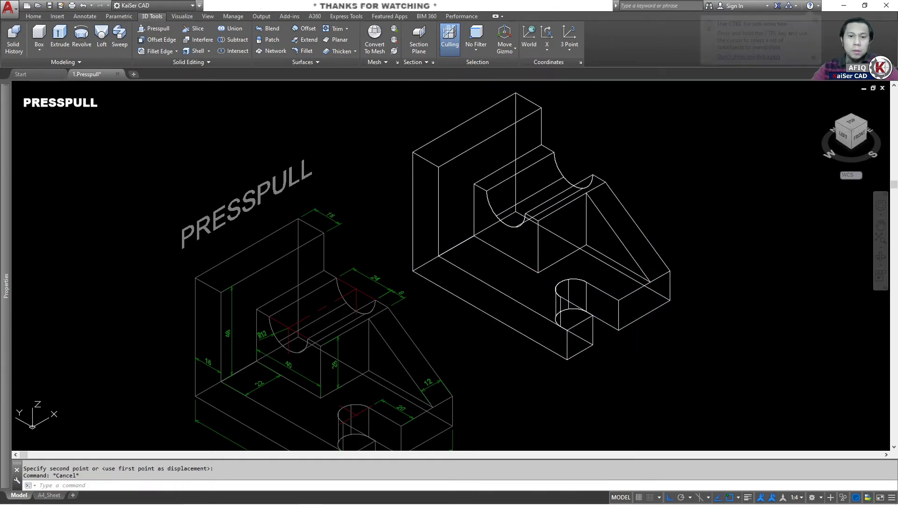
- Set the visual style to Realistic and inspect the slanted box beside the finished part
middle_click_drag(525, 295, 527, 297)
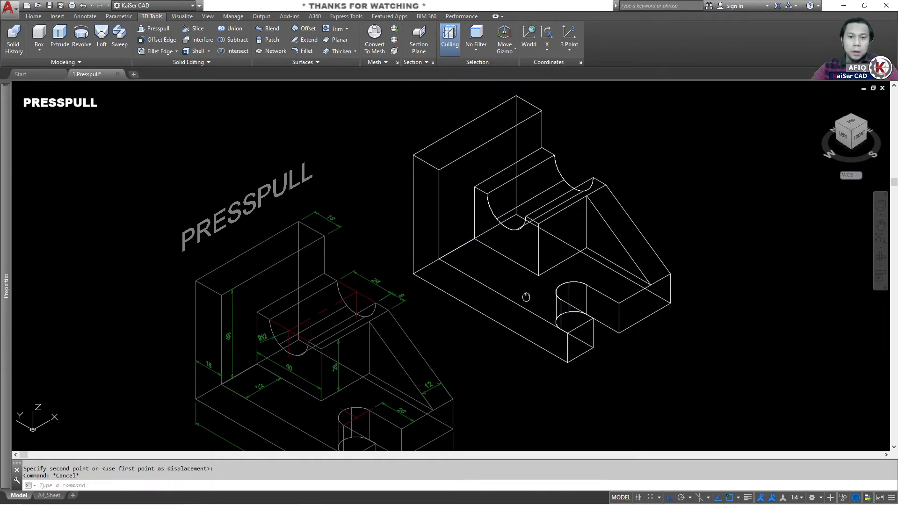
scroll(580, 238, "down", 2)
middle_click_drag(576, 254, 381, 170)
middle_click_drag(678, 263, 657, 264)
scroll(657, 265, "up", 3)
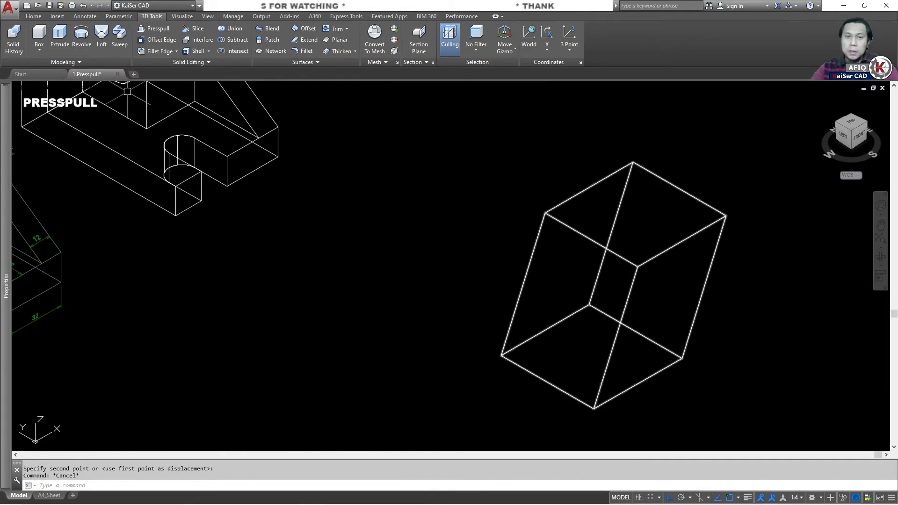
left_click(71, 89)
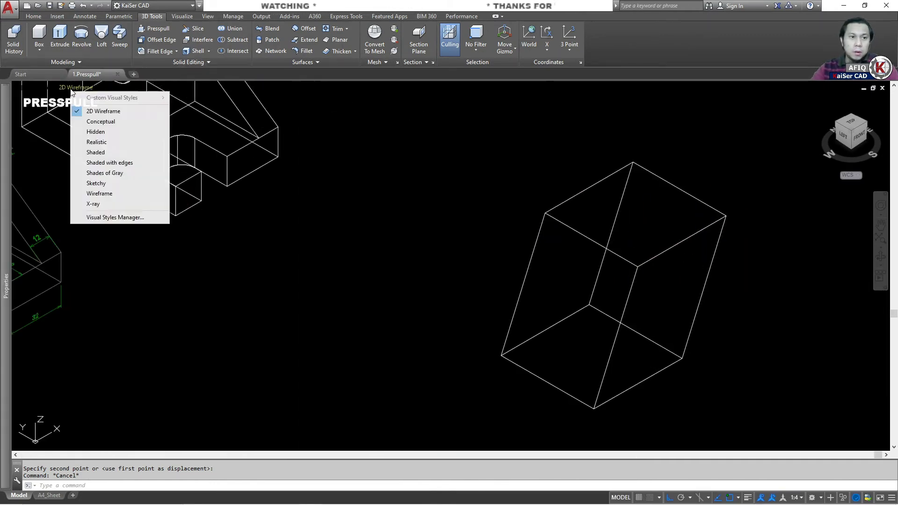
left_click(95, 141)
middle_click_drag(711, 230, 605, 231, "shift")
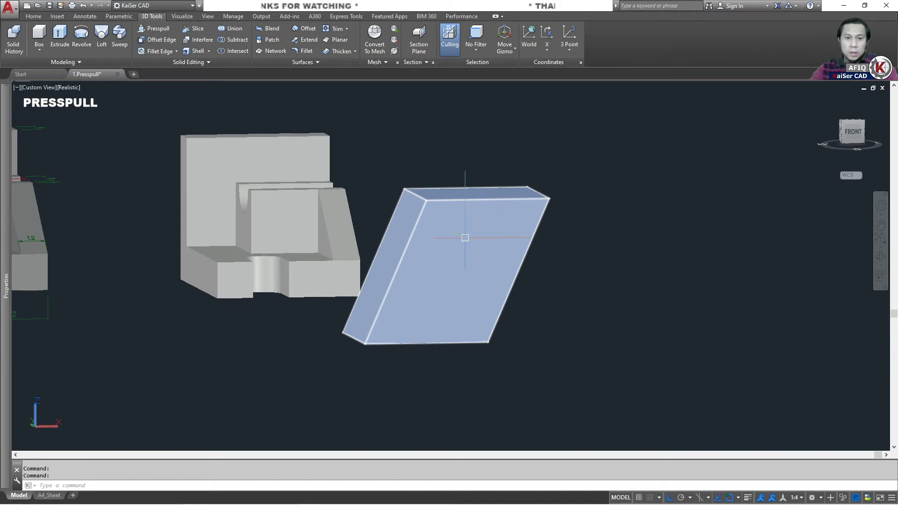
middle_click_drag(377, 308, 505, 295, "shift")
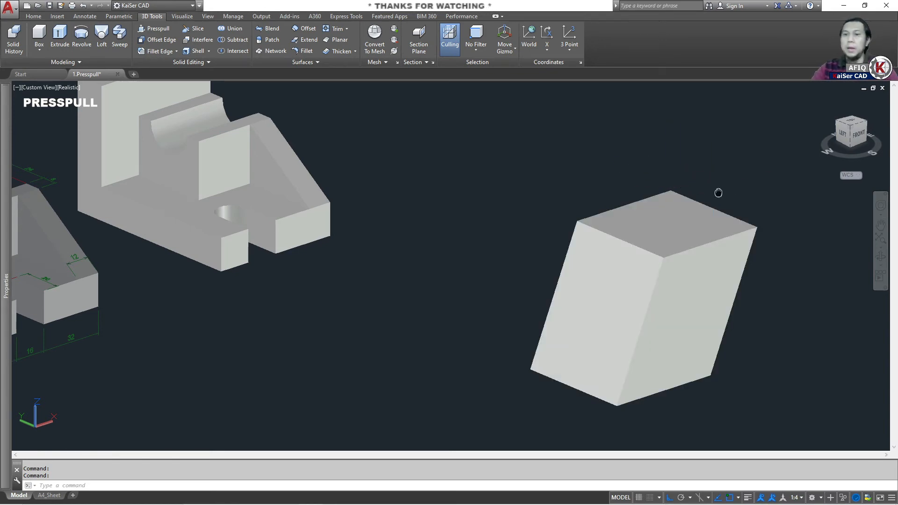
- Try to Presspull the slanted box's top face straight down into the solid as a vertical cut
middle_click_drag(519, 138, 491, 143)
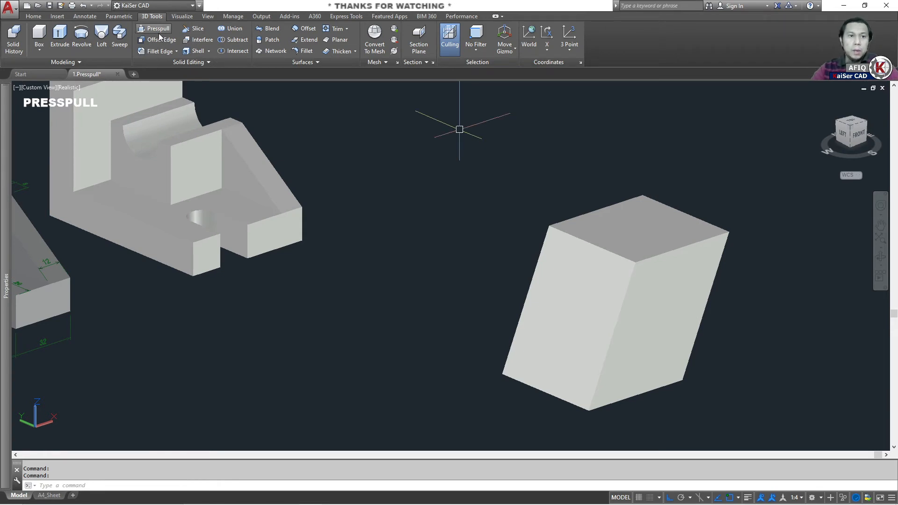
left_click(628, 213)
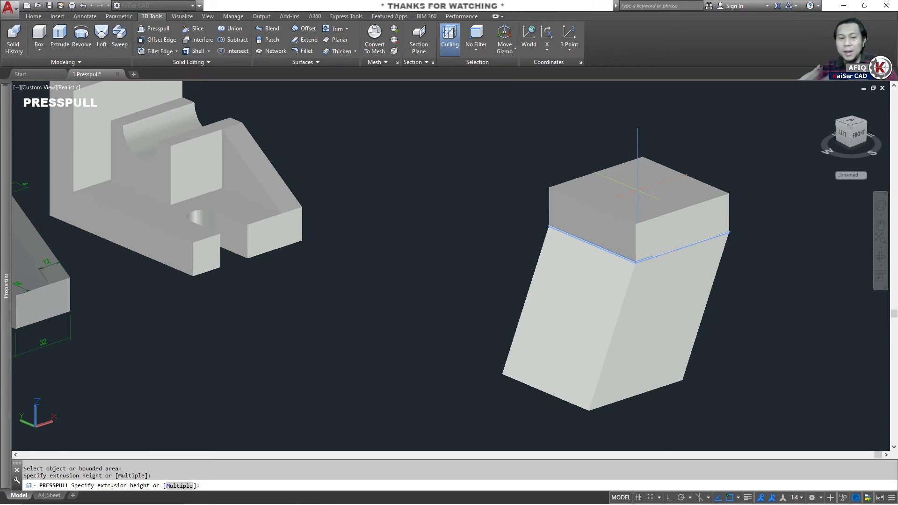
middle_click_drag(638, 187, 603, 202, "shift")
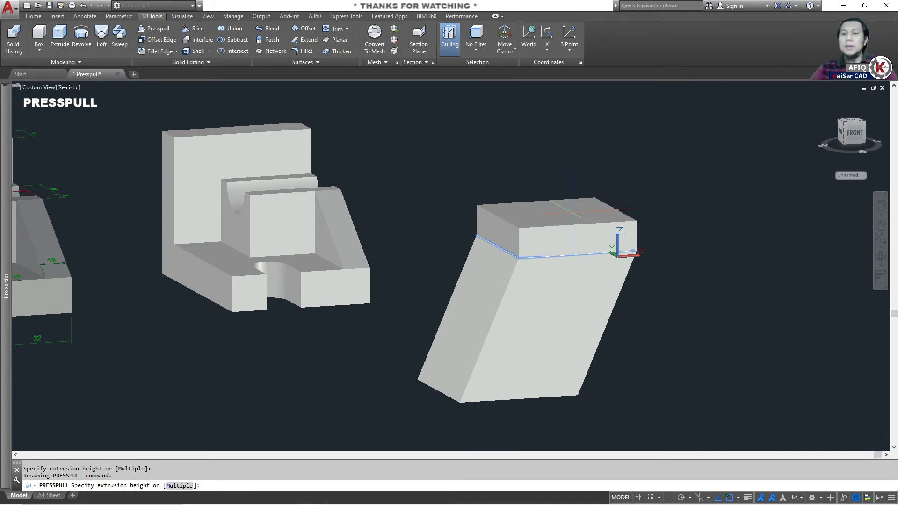
left_click(652, 288)
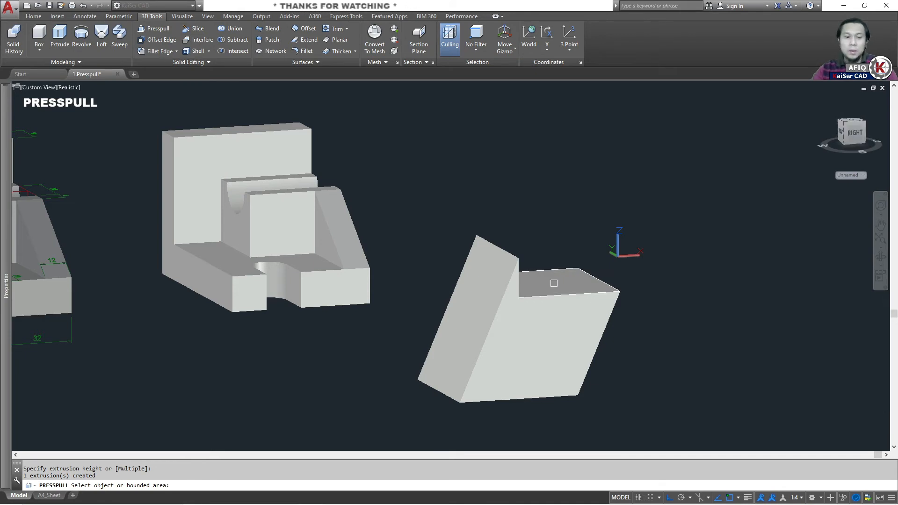
- Undo the vertical Presspull cut in the slanted box
key("ctrl+z")
key("Escape")
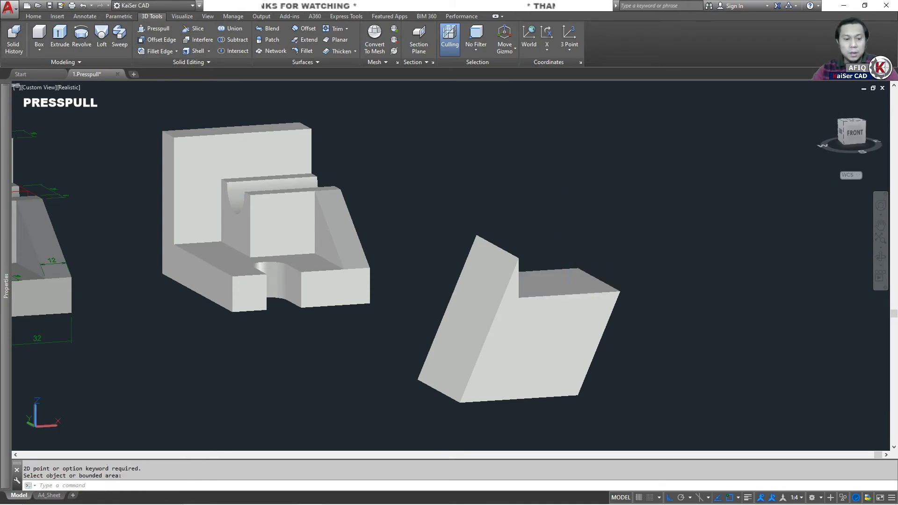
key("ctrl+z")
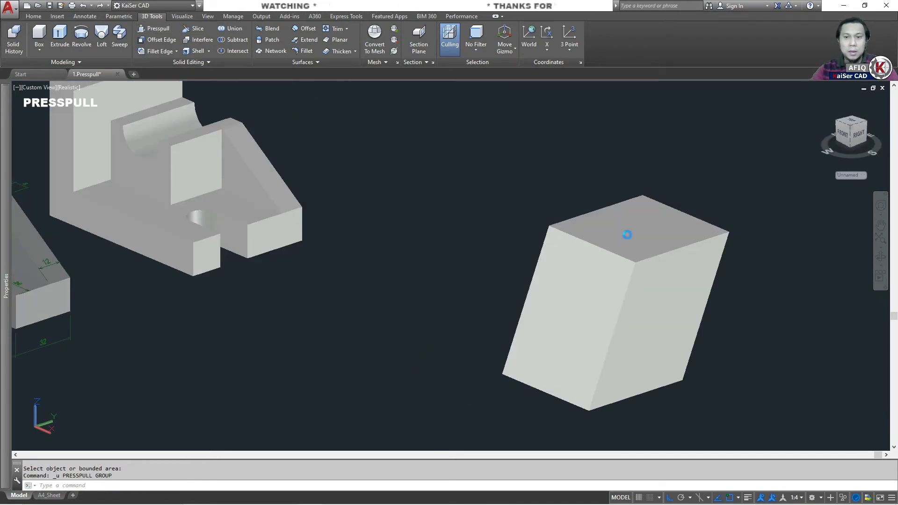
- Try to Presspull the slanted box's top face straight up as a vertical extrusion, and undo it
left_click(639, 225)
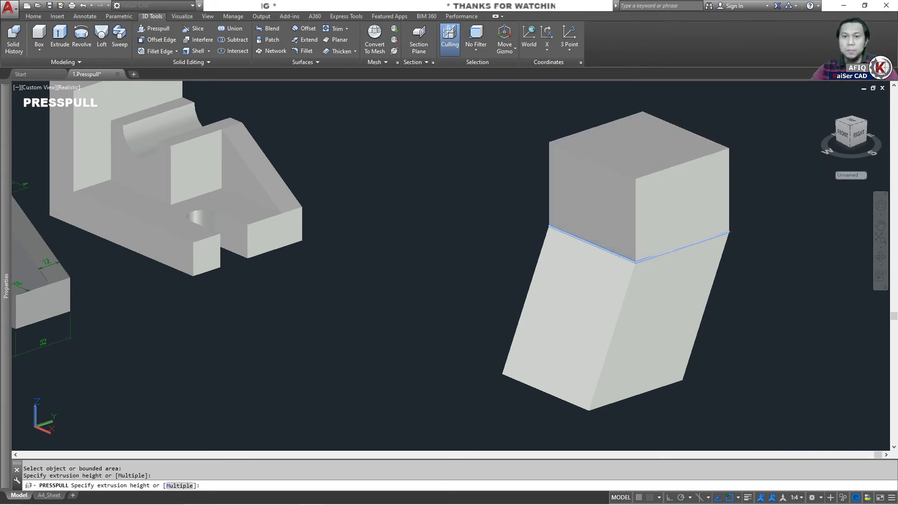
middle_click_drag(756, 301, 495, 196, "shift")
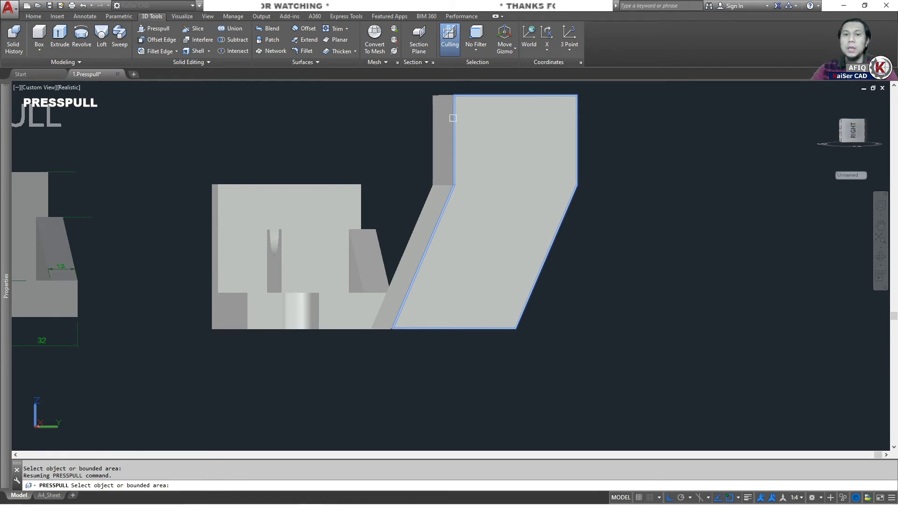
key("Return")
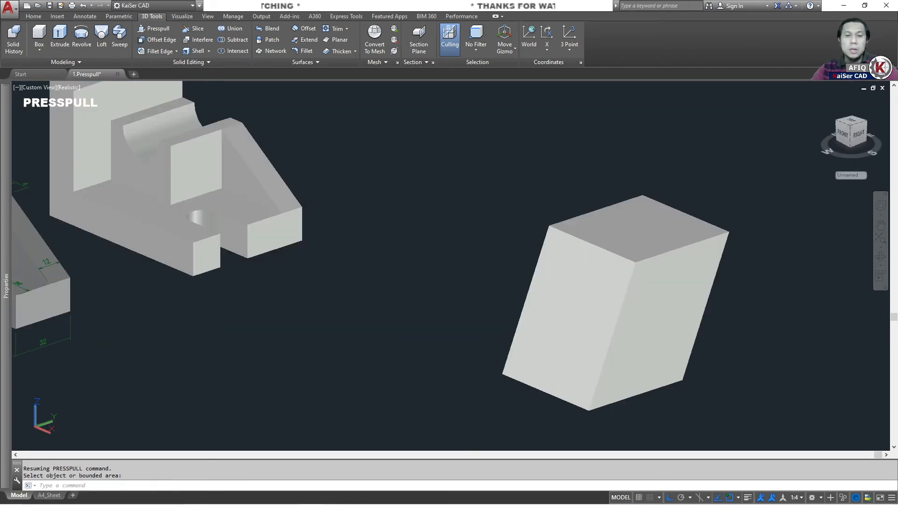
key("Escape")
key("Escape")
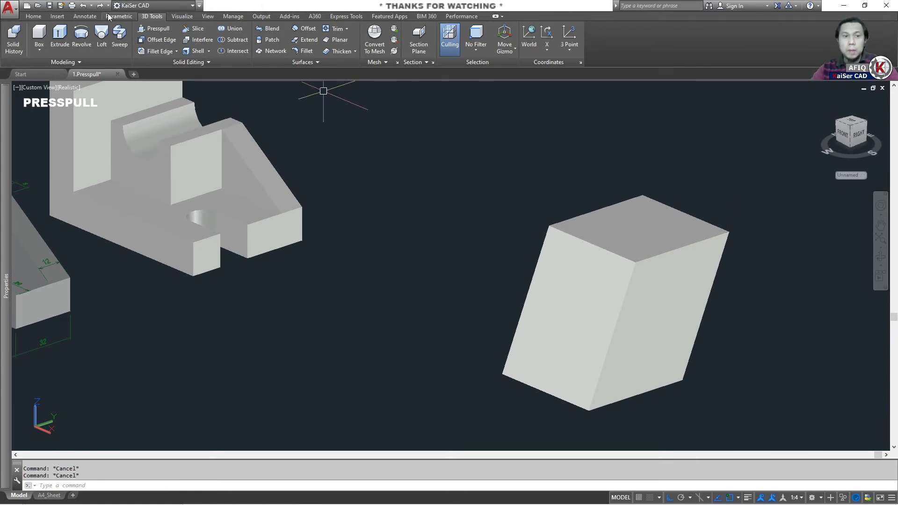
left_click(155, 28)
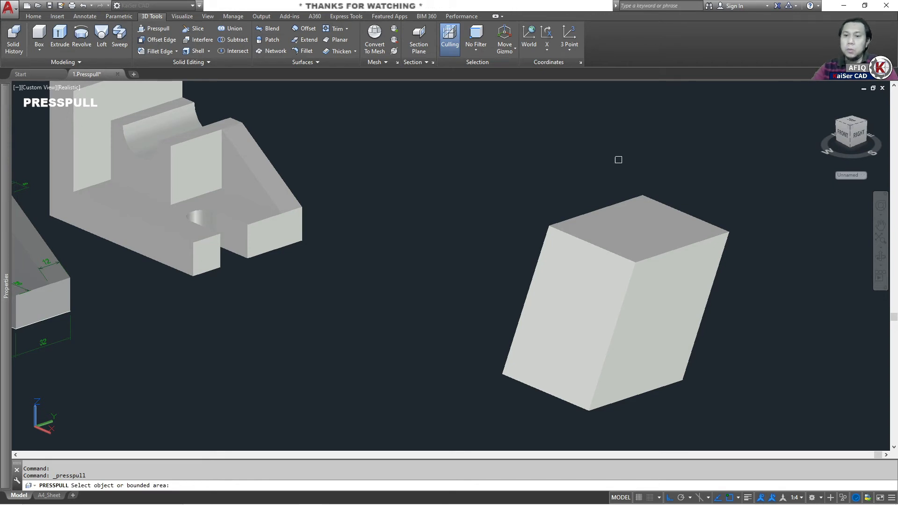
left_click(642, 211)
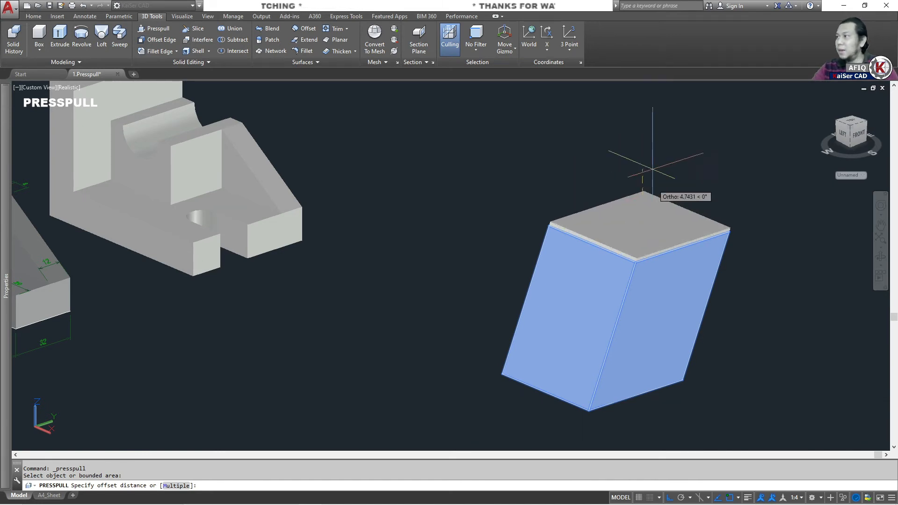
middle_click_drag(652, 137, 601, 139, "shift")
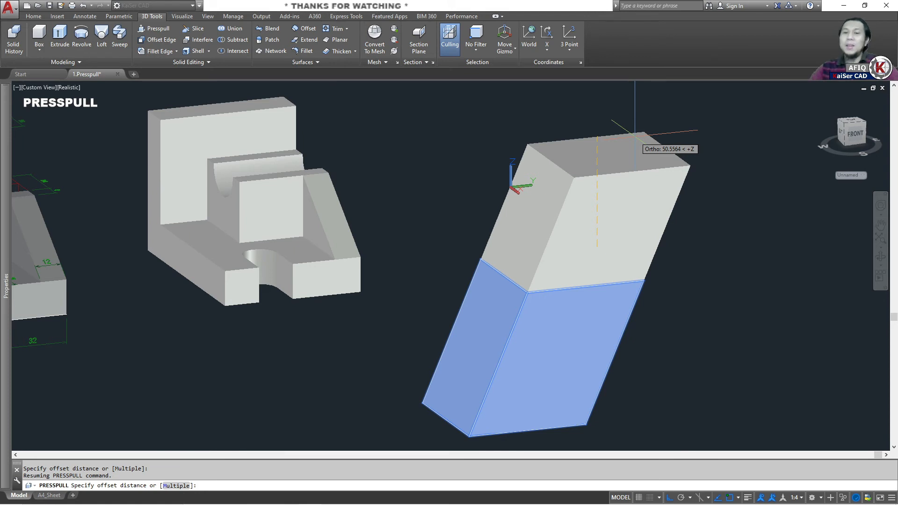
key("Escape")
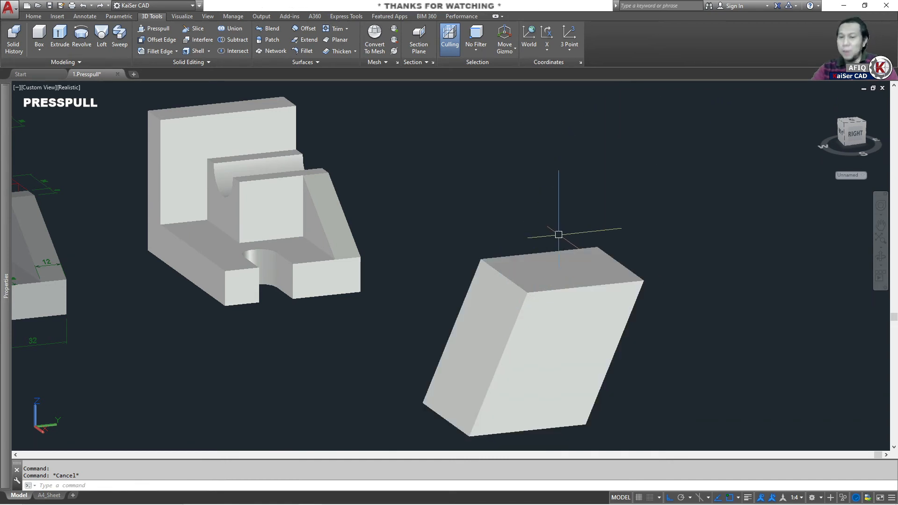
- Presspull the slanted box's top face upward as a face offset, lengthening the box along its slanted sides
left_click(158, 29)
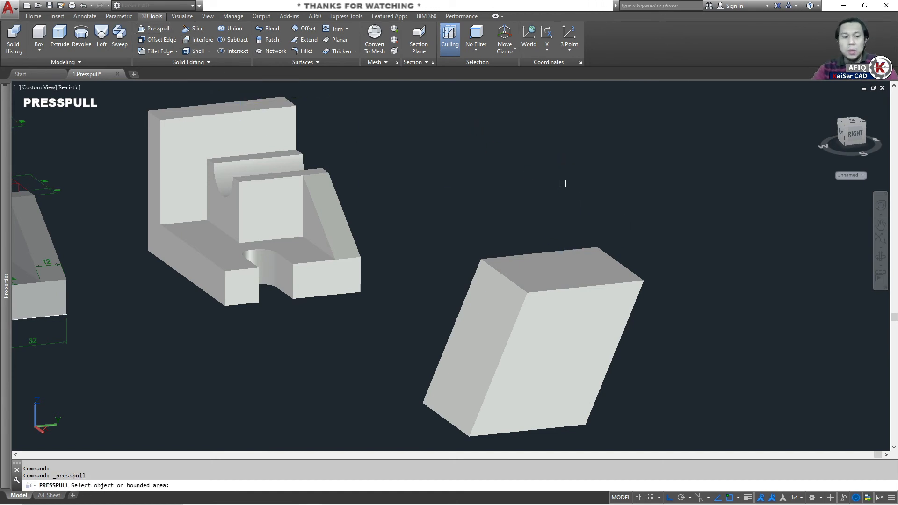
left_click(576, 265)
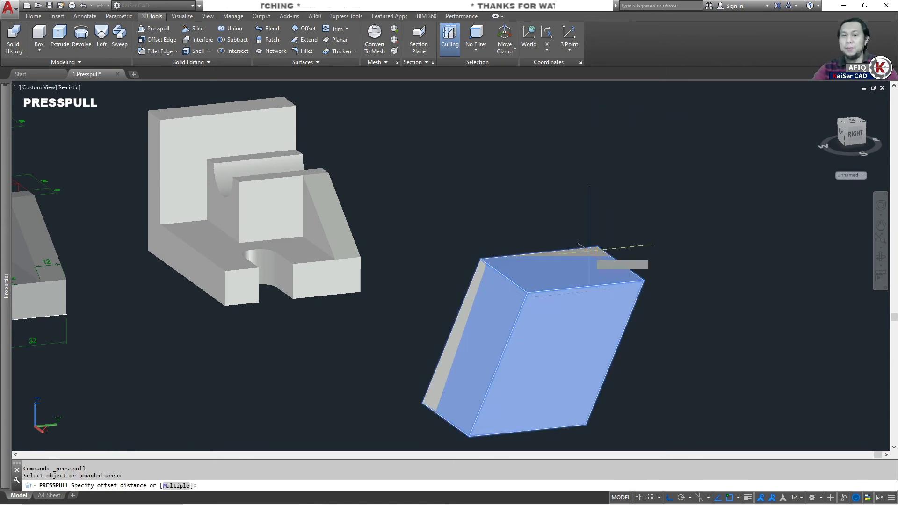
left_click(581, 193)
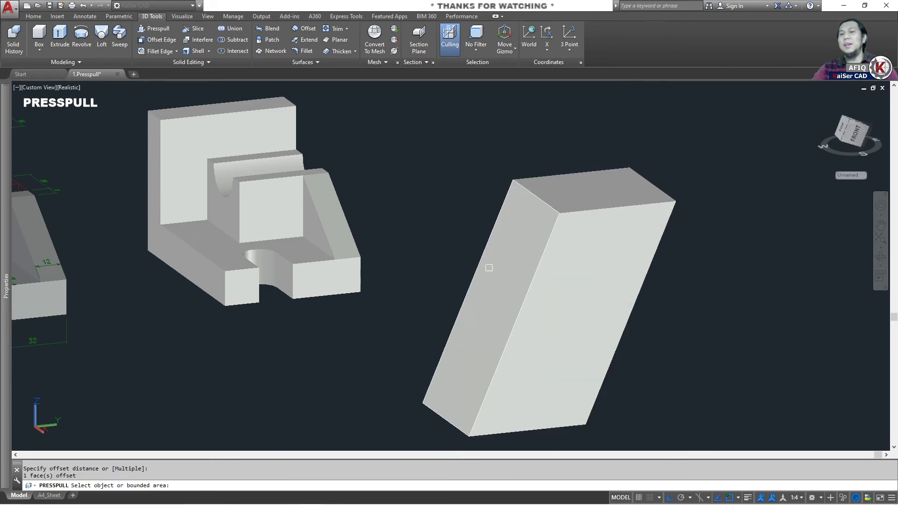
- Presspull the lengthened box's top face downward as a face offset, shortening the box along its slanted sides
left_click(604, 184)
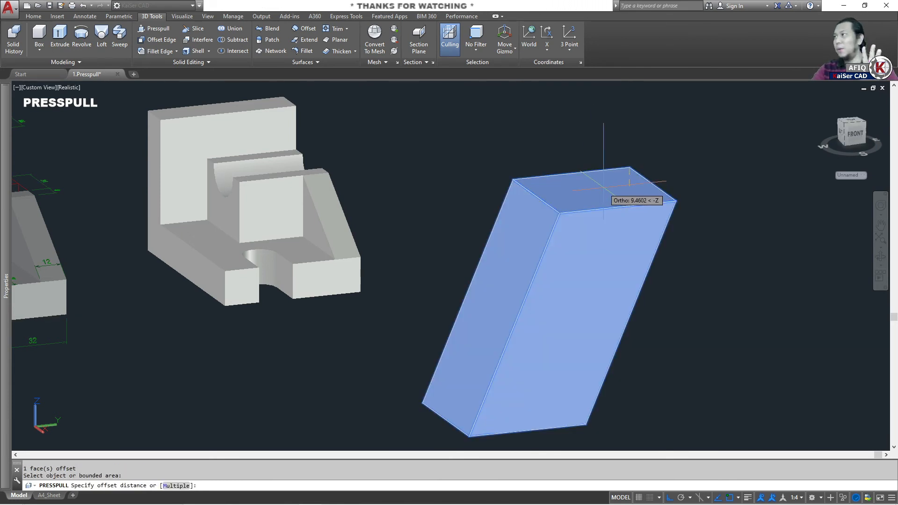
left_click(521, 337)
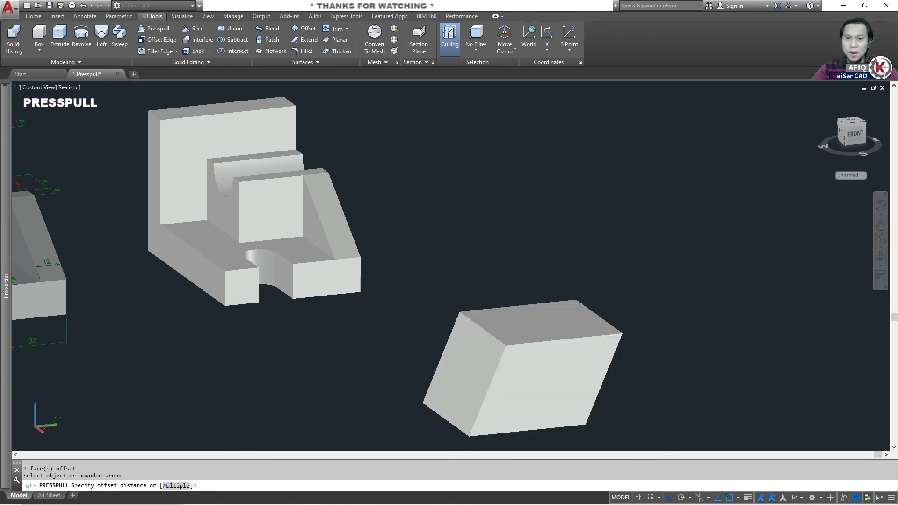
key("Escape")
left_click(824, 99)
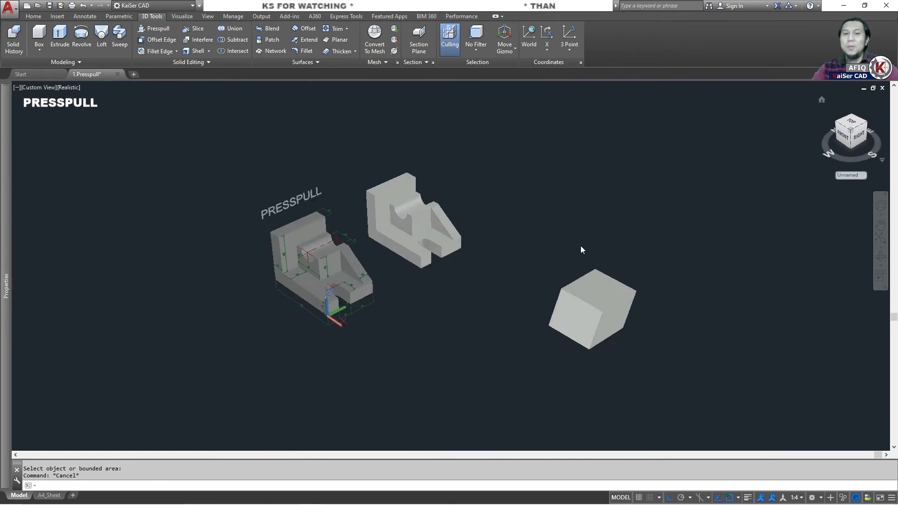